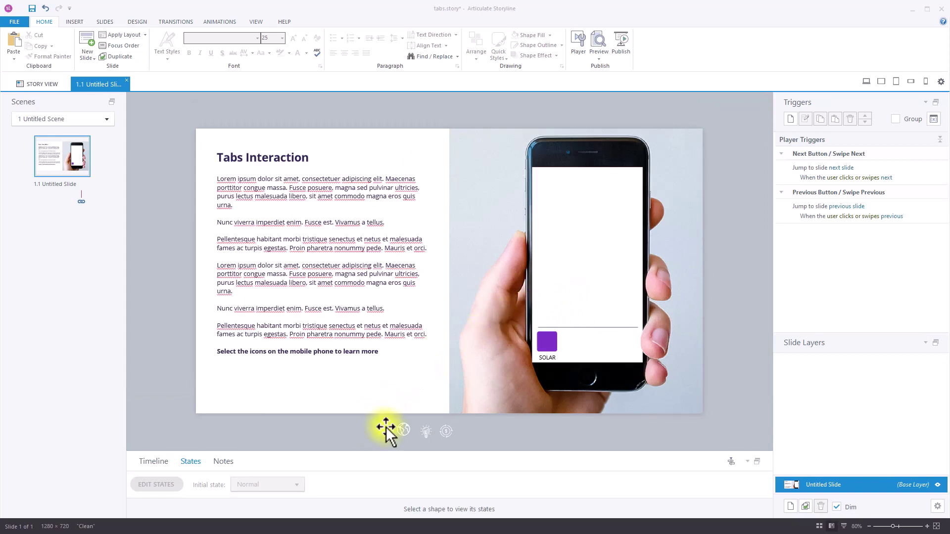
Move the white solar panel icon from below the slide into the Normal state of the purple SOLAR button, centred on the square.
{"action": "left_click", "coordinate": [79, 22]}
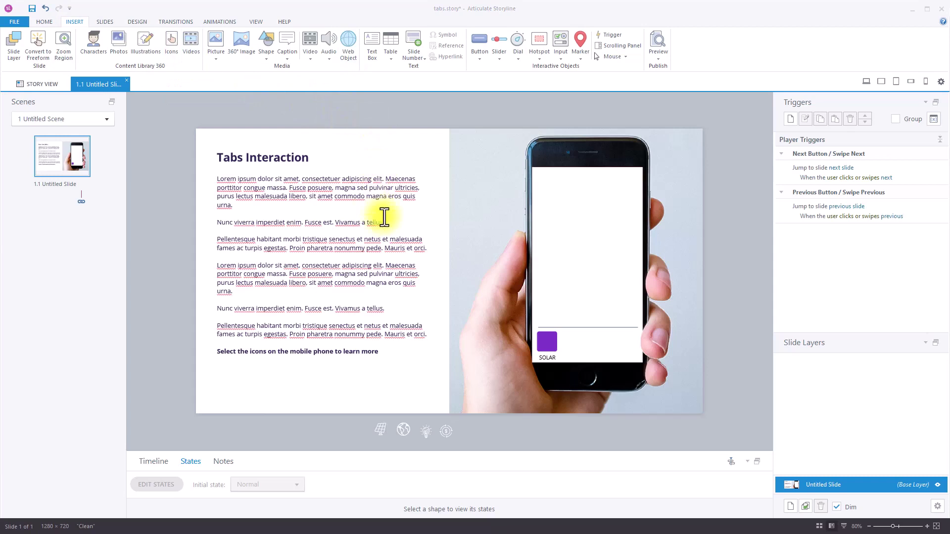
{"action": "left_click", "coordinate": [382, 429]}
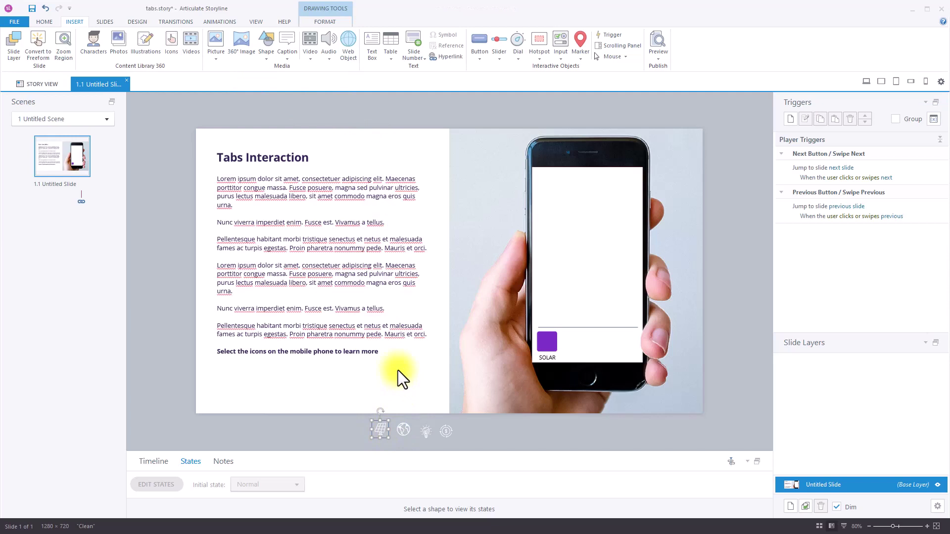
{"action": "key", "text": "ctrl+x"}
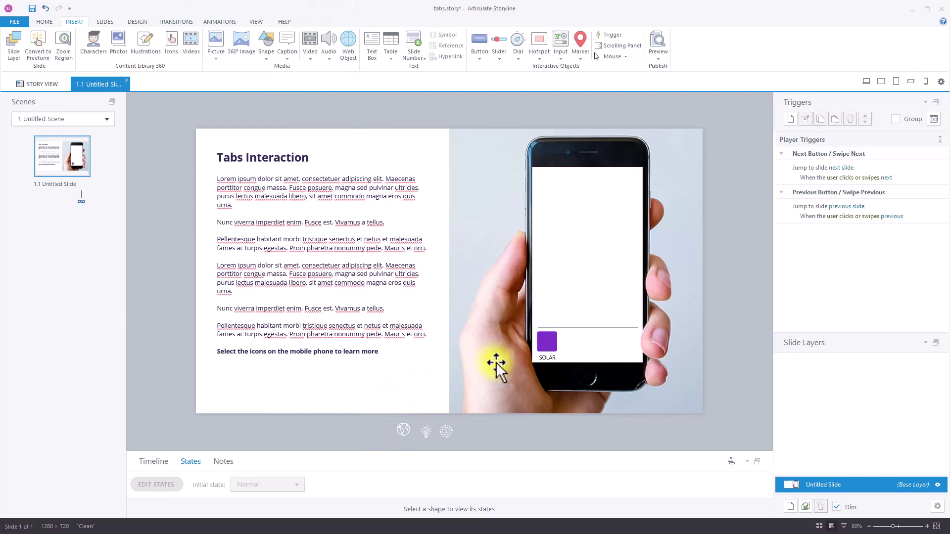
{"action": "left_click", "coordinate": [548, 340]}
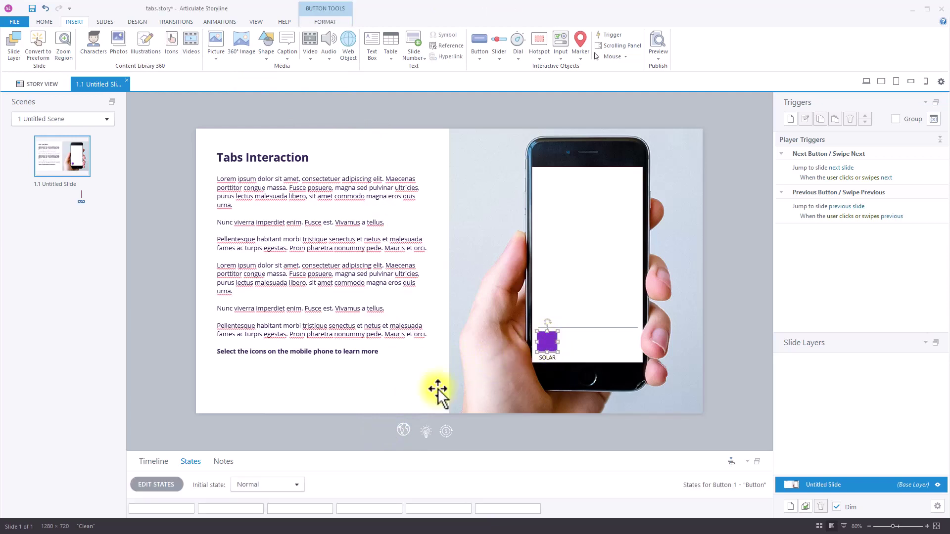
{"action": "left_click_drag", "start_coordinate": [350, 451], "coordinate": [352, 398]}
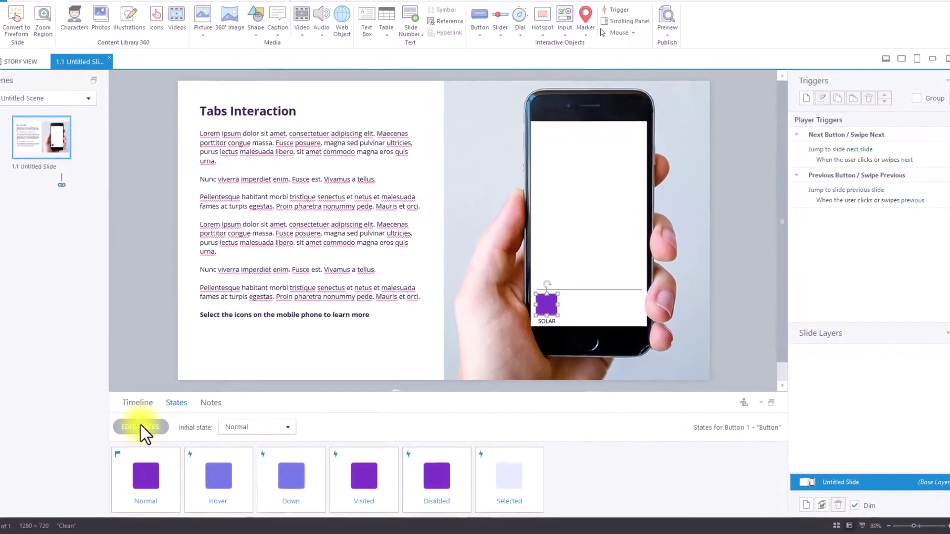
{"action": "left_click", "coordinate": [141, 427]}
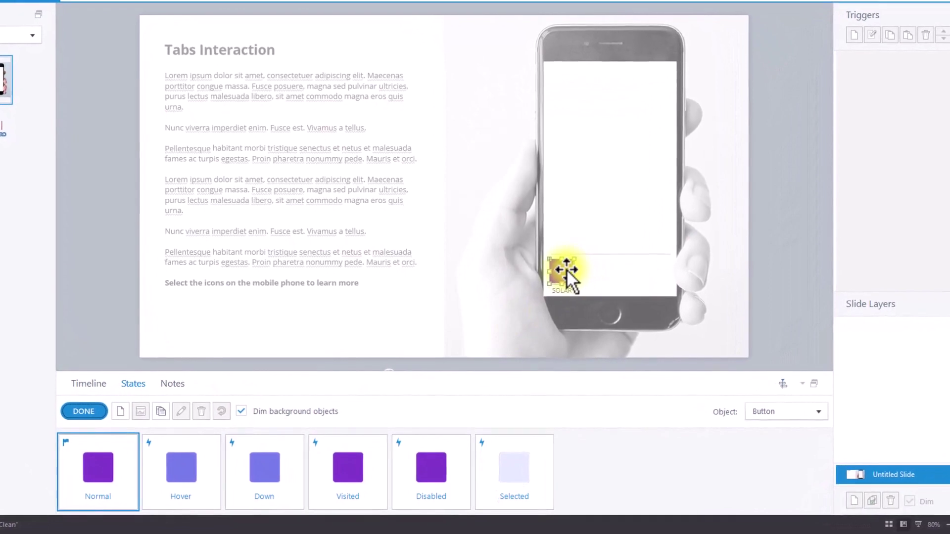
{"action": "left_click", "coordinate": [562, 268]}
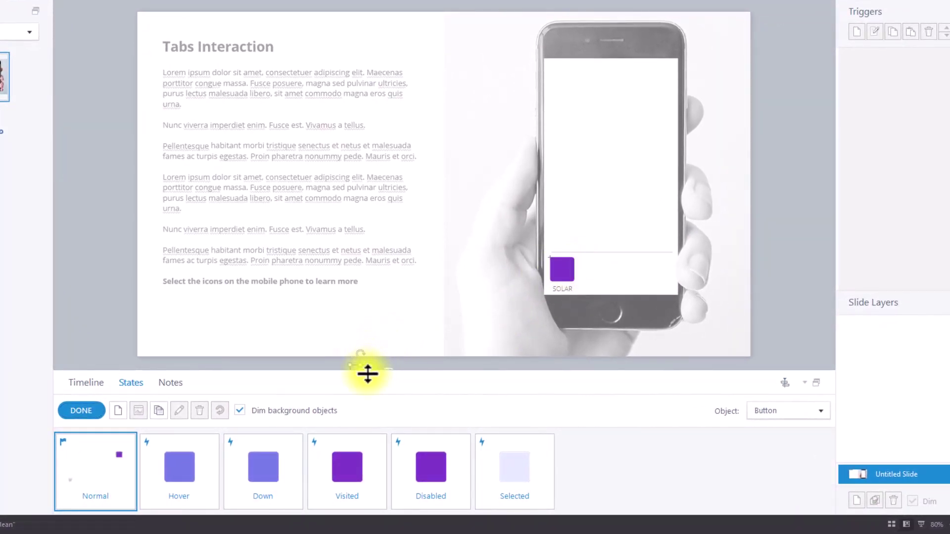
{"action": "left_click_drag", "start_coordinate": [366, 374], "coordinate": [557, 277]}
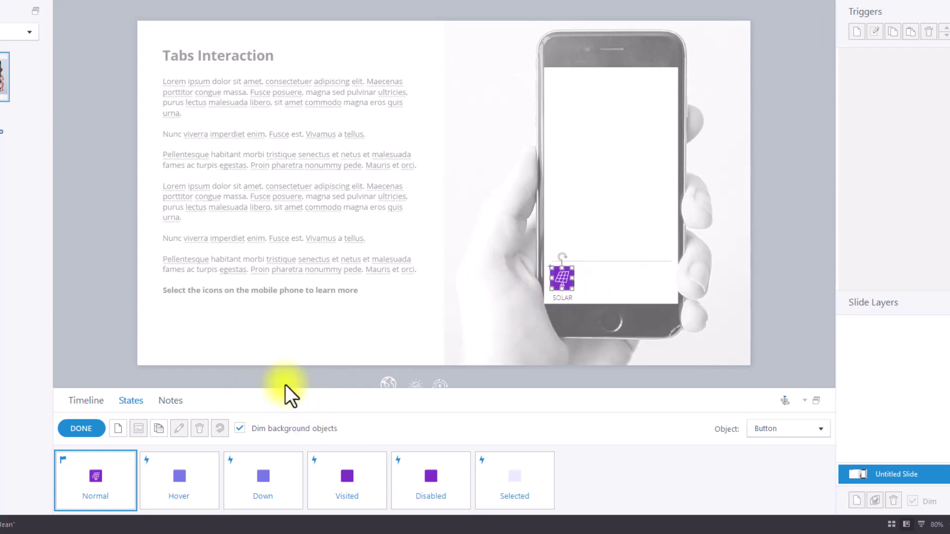
Check the solar icon in the button's other states, including Hover and Selected, and finish editing the states.
{"action": "left_click", "coordinate": [184, 474]}
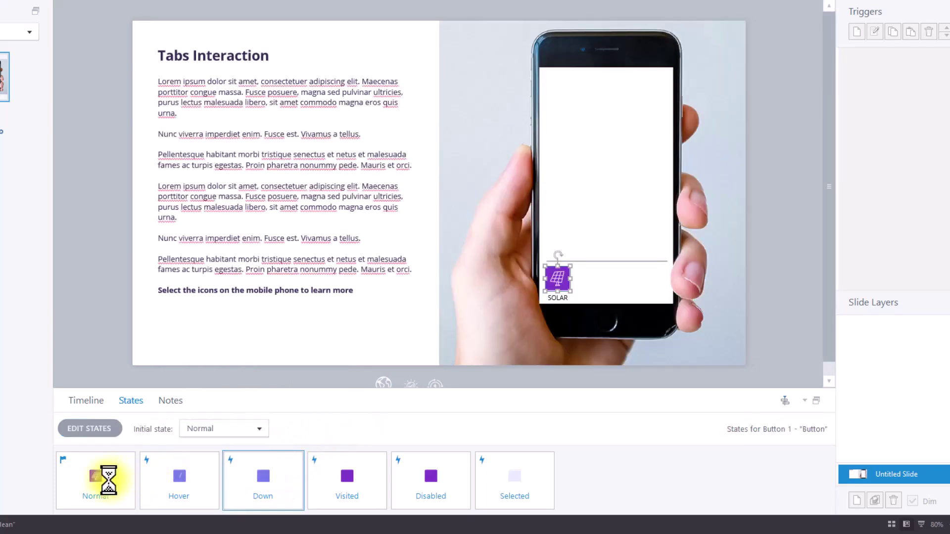
{"action": "left_click", "coordinate": [565, 280]}
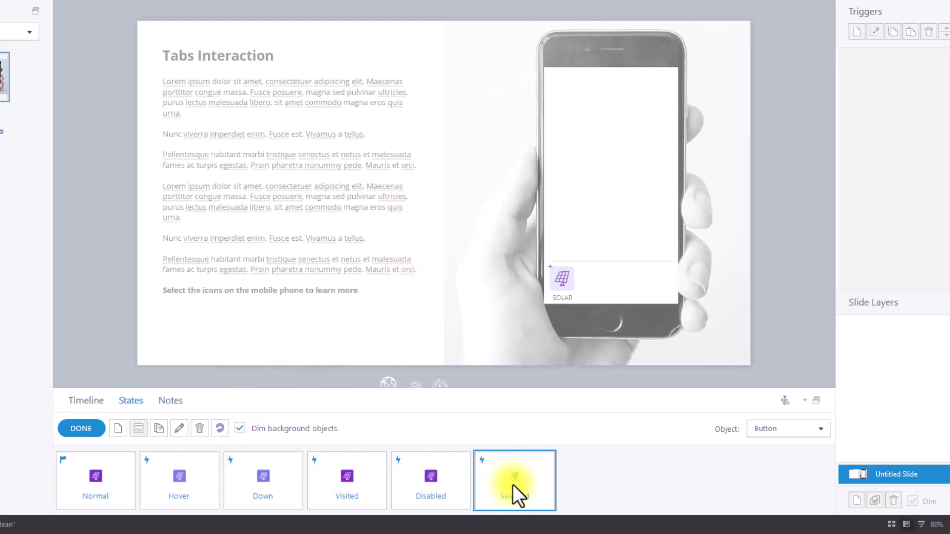
{"action": "left_click", "coordinate": [82, 429]}
{"action": "left_click", "coordinate": [556, 283]}
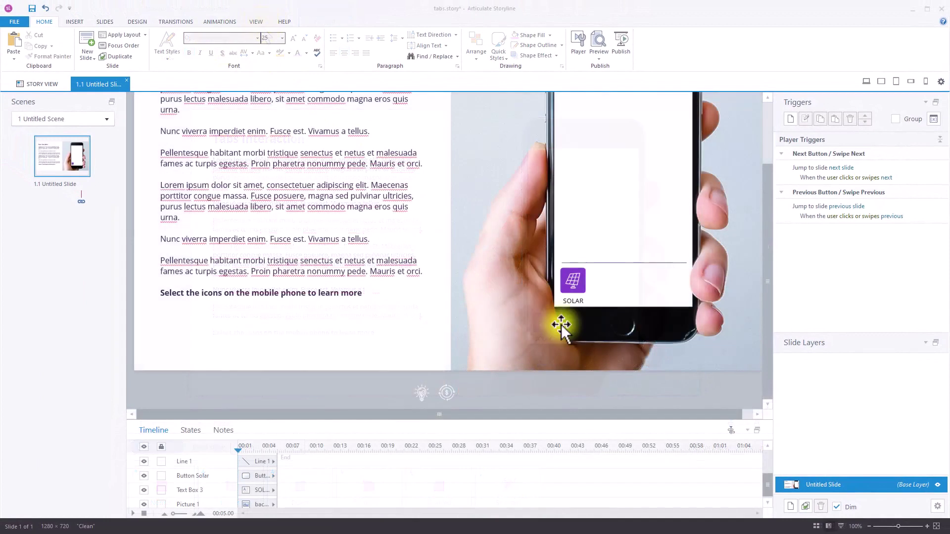
Duplicate the solar icon button three times in a row across the bottom of the phone screen.
{"action": "left_click", "coordinate": [576, 283]}
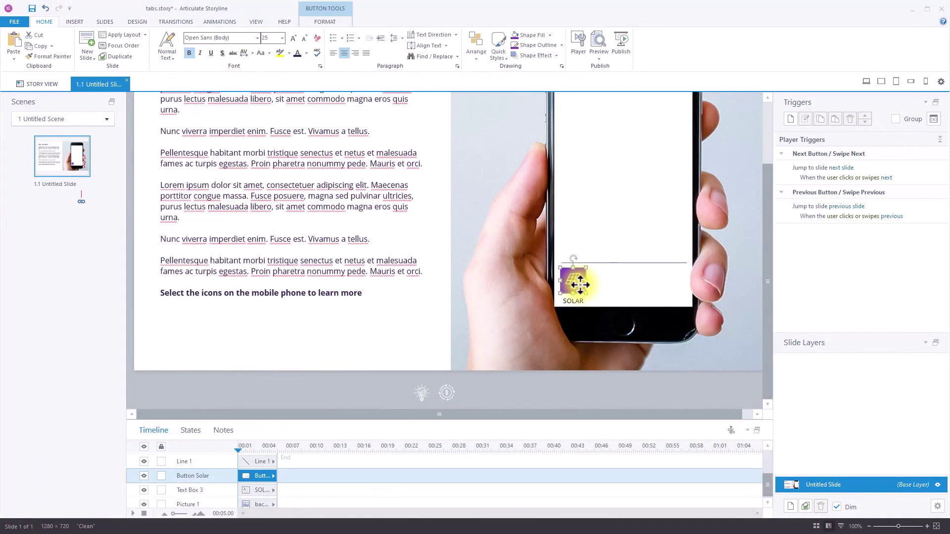
{"action": "left_click_drag", "start_coordinate": [580, 285], "coordinate": [638, 283]}
{"action": "left_click_drag", "start_coordinate": [639, 283], "coordinate": [668, 282]}
Distribute the four icon buttons horizontally along the bottom of the phone screen.
{"action": "left_click", "coordinate": [637, 280], "text": "ctrl"}
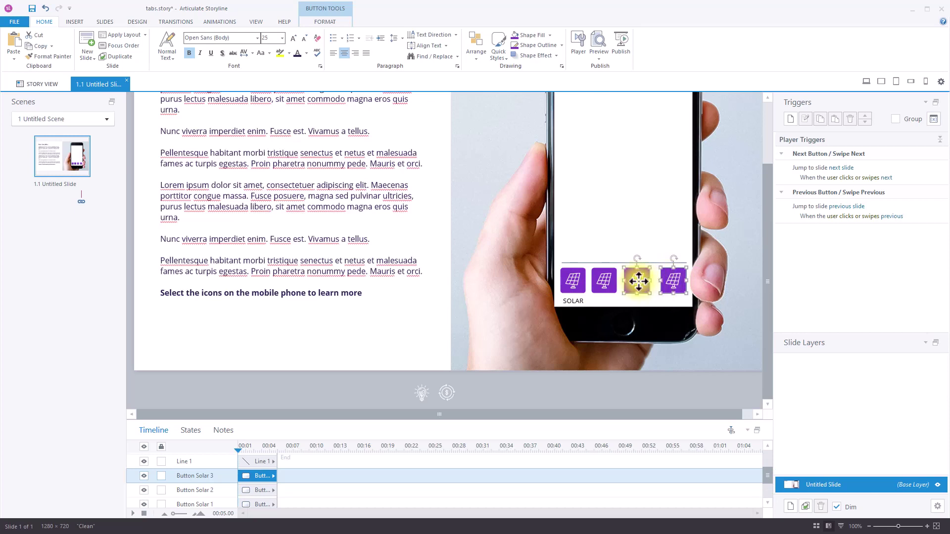
{"action": "left_click", "coordinate": [613, 281], "text": "ctrl"}
{"action": "left_click", "coordinate": [576, 280], "text": "ctrl"}
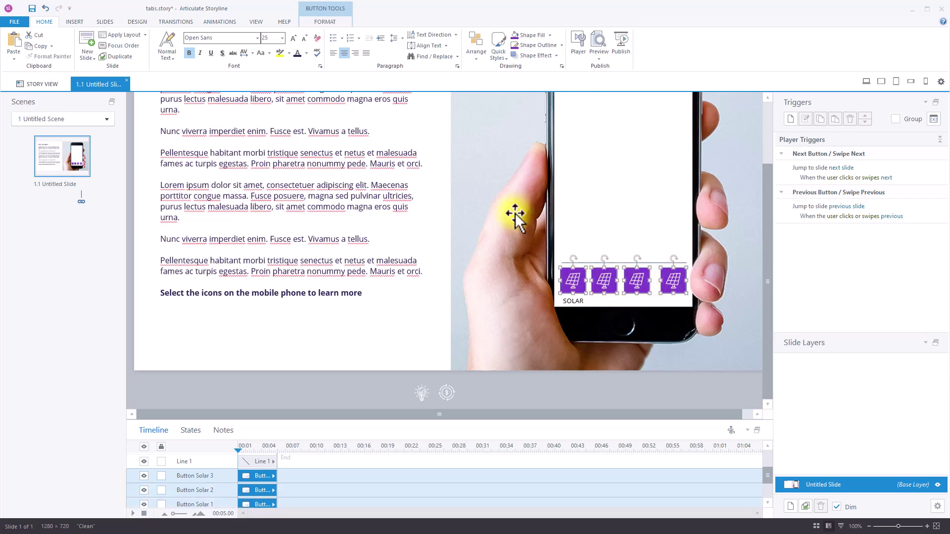
{"action": "left_click", "coordinate": [475, 60]}
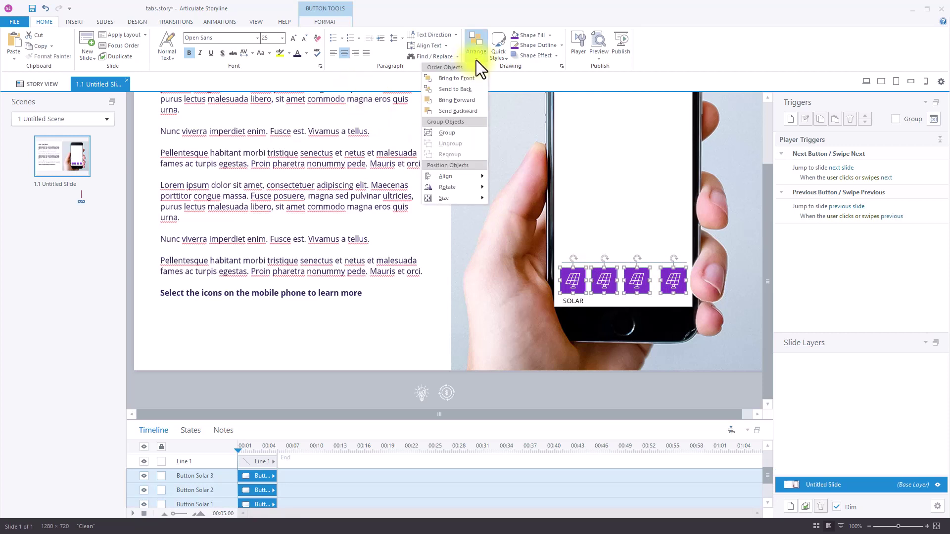
{"action": "mouse_move", "coordinate": [461, 173]}
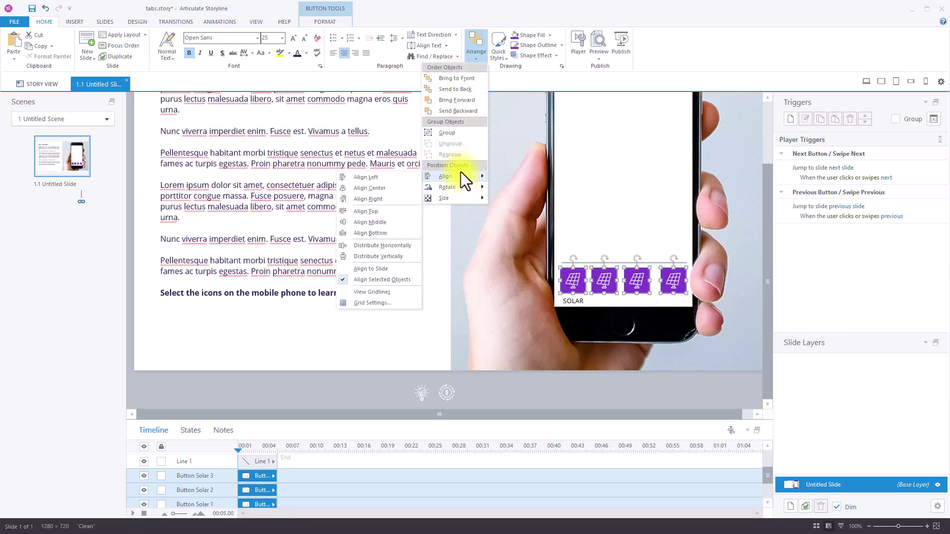
{"action": "left_click", "coordinate": [382, 245]}
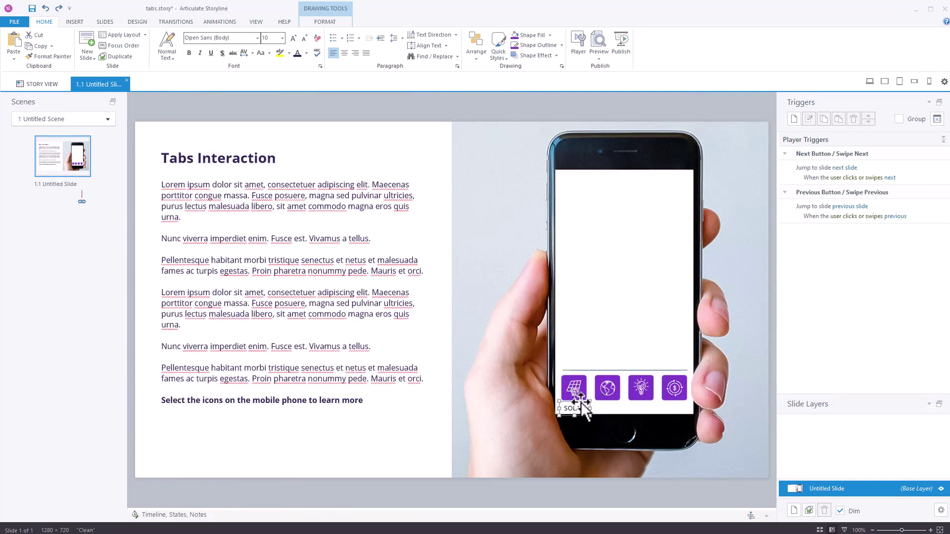
Duplicate the SOLAR label beneath the other three icon buttons and distribute the four labels horizontally.
{"action": "left_click_drag", "start_coordinate": [586, 405], "coordinate": [674, 412]}
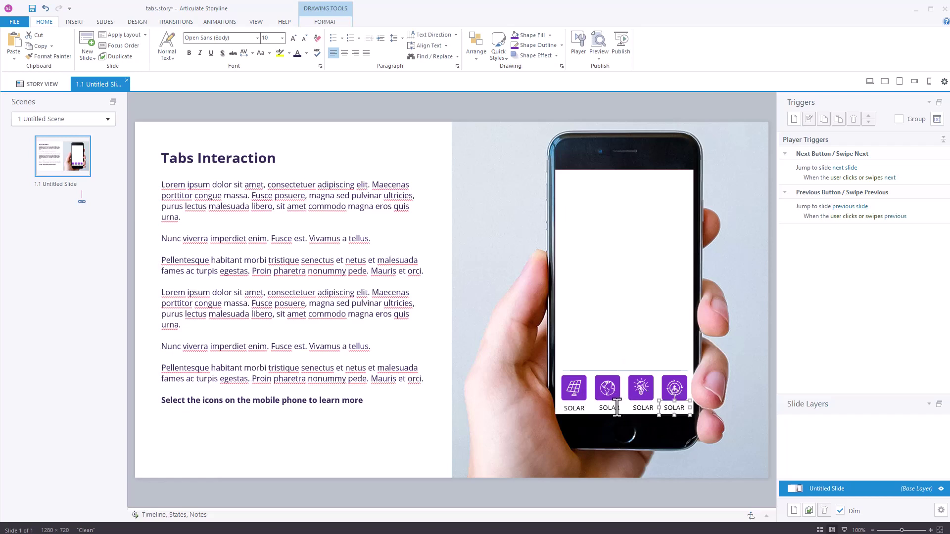
{"action": "left_click", "coordinate": [643, 407], "text": "shift"}
{"action": "left_click", "coordinate": [609, 408], "text": "shift"}
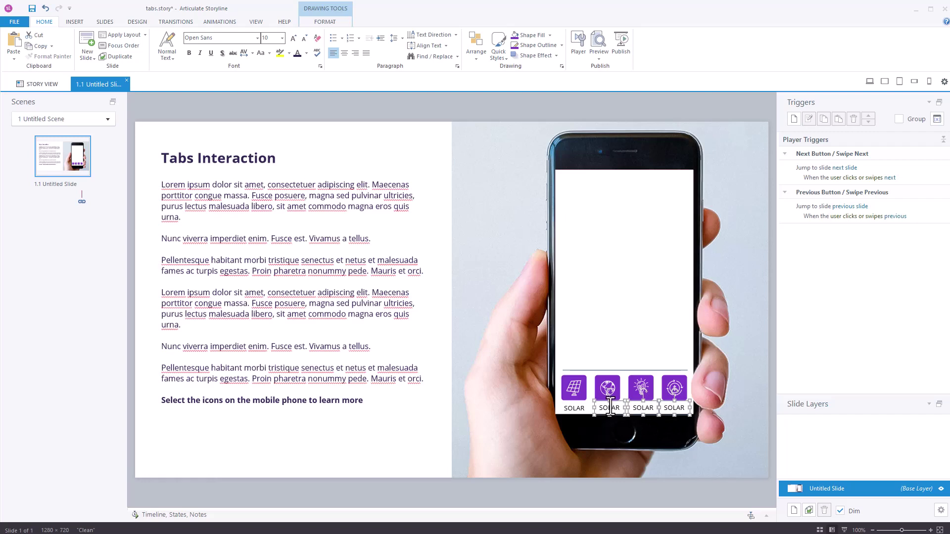
{"action": "left_click", "coordinate": [577, 407], "text": "shift"}
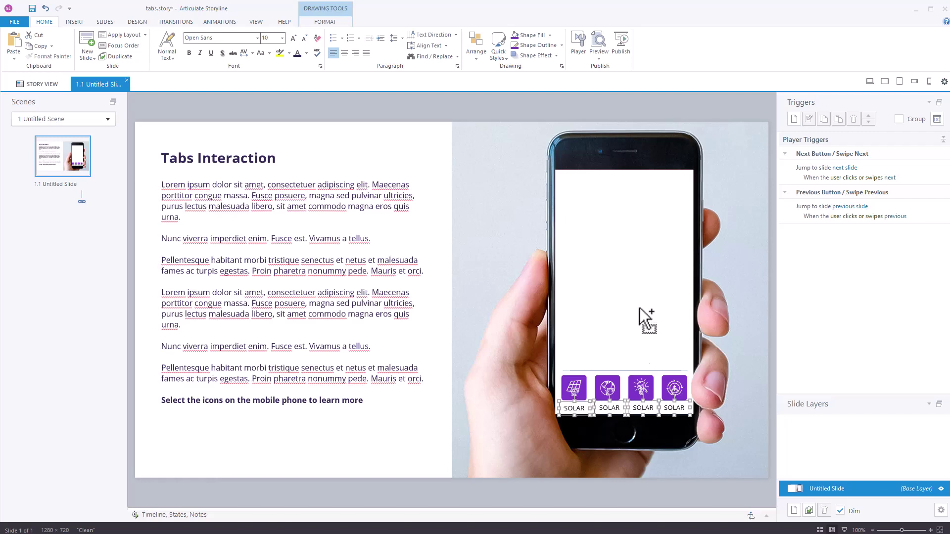
{"action": "left_click", "coordinate": [474, 59]}
{"action": "mouse_move", "coordinate": [459, 175]}
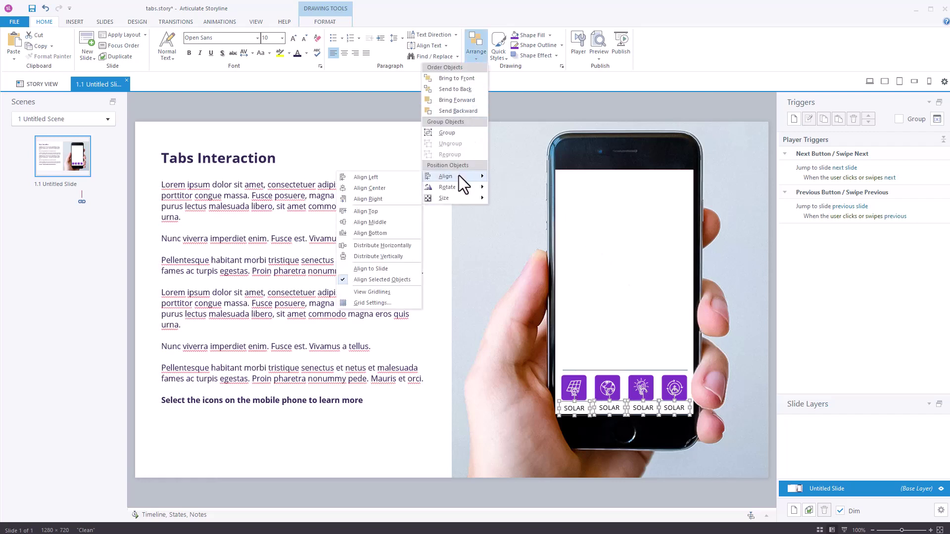
{"action": "left_click", "coordinate": [402, 245]}
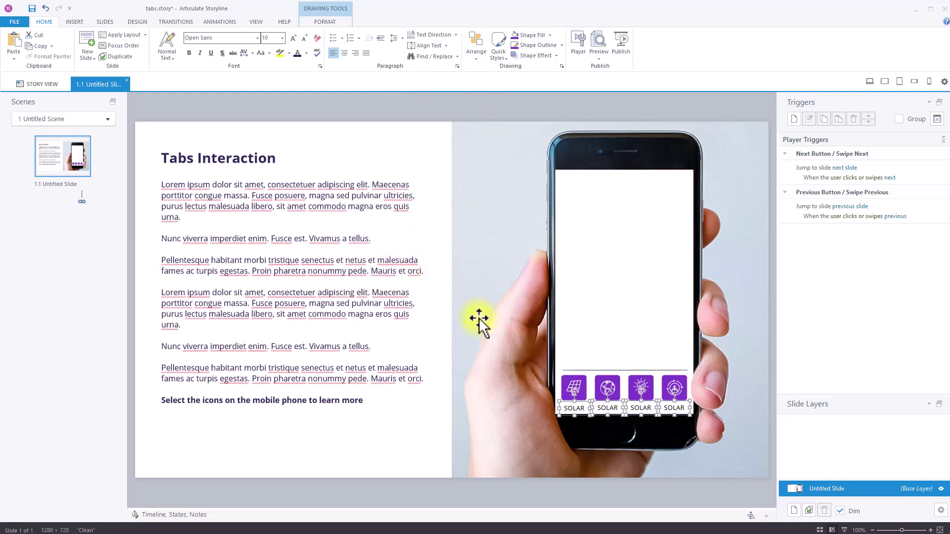
Align the four button labels by their top edges.
{"action": "left_click", "coordinate": [476, 58]}
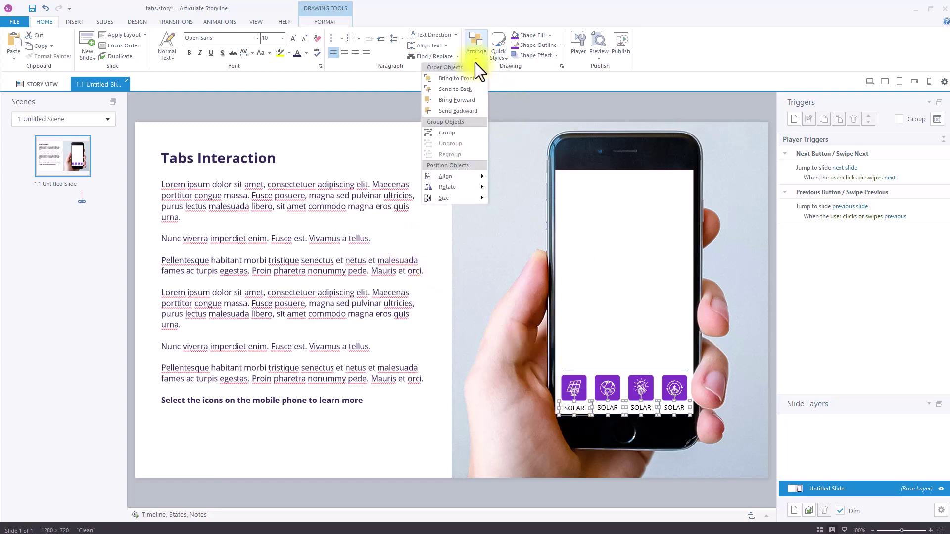
{"action": "mouse_move", "coordinate": [448, 175]}
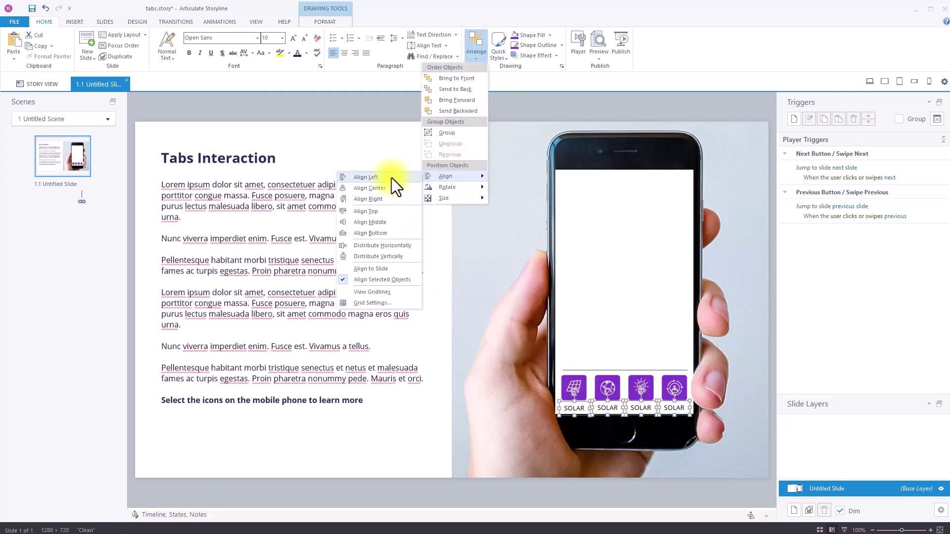
{"action": "left_click", "coordinate": [391, 212]}
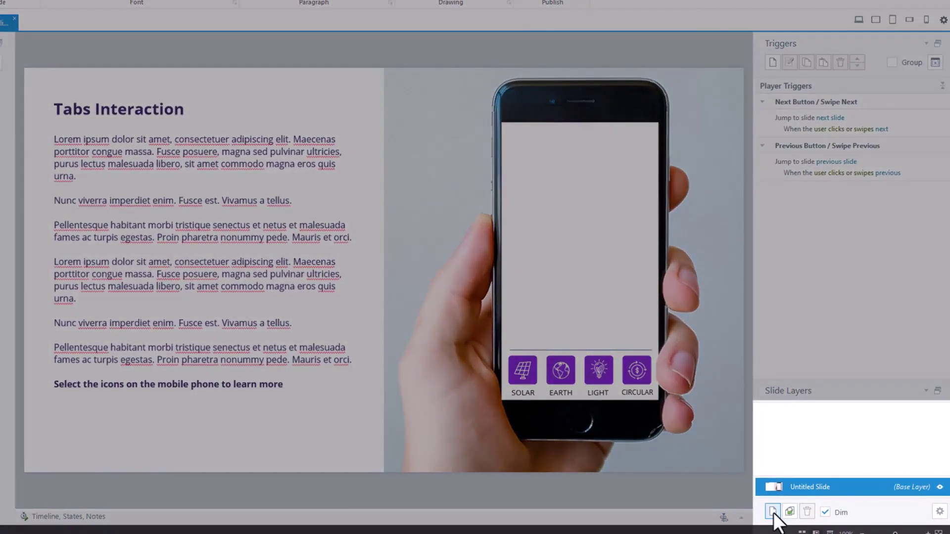
Add a new slide layer and name it "Layer 1".
{"action": "left_click", "coordinate": [772, 512]}
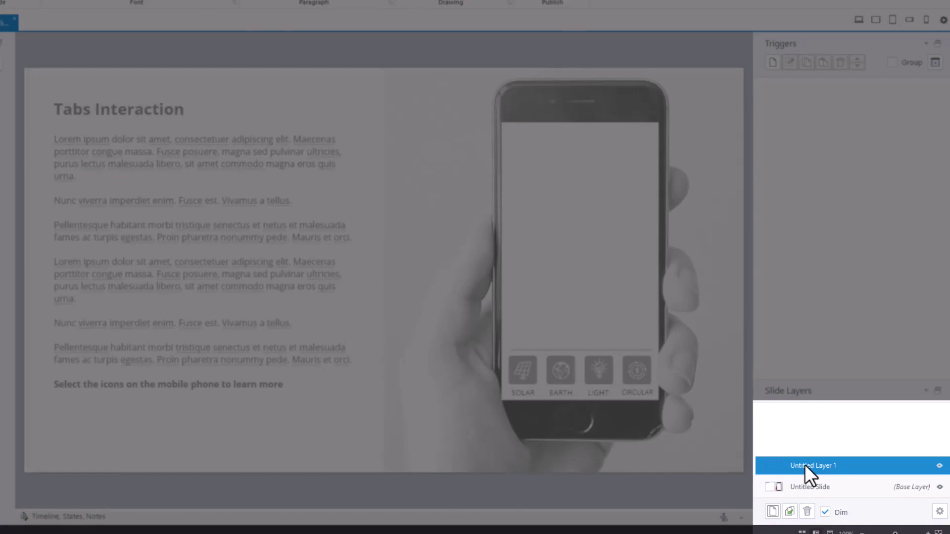
{"action": "double_click", "coordinate": [805, 464]}
{"action": "type", "text": "Layer 1"}
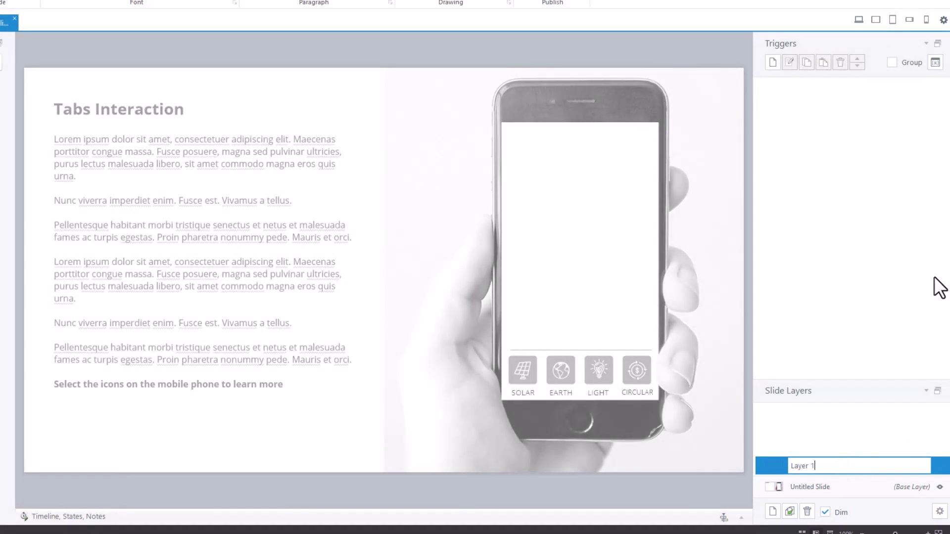
Add a text box reading "Solar" on the layer as a heading at the top of the phone screen.
{"action": "left_click", "coordinate": [592, 144]}
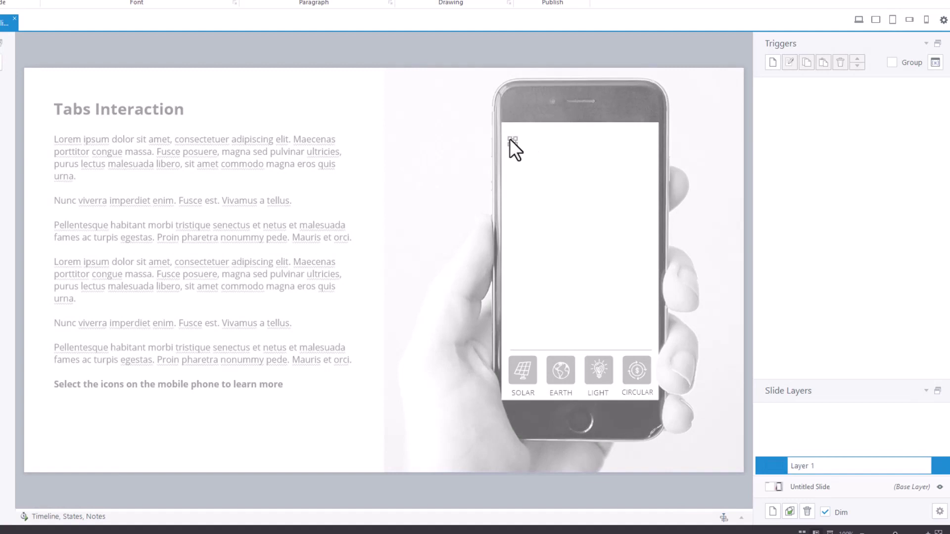
{"action": "type", "text": "Solar"}
{"action": "left_click_drag", "start_coordinate": [542, 138], "coordinate": [547, 134]}
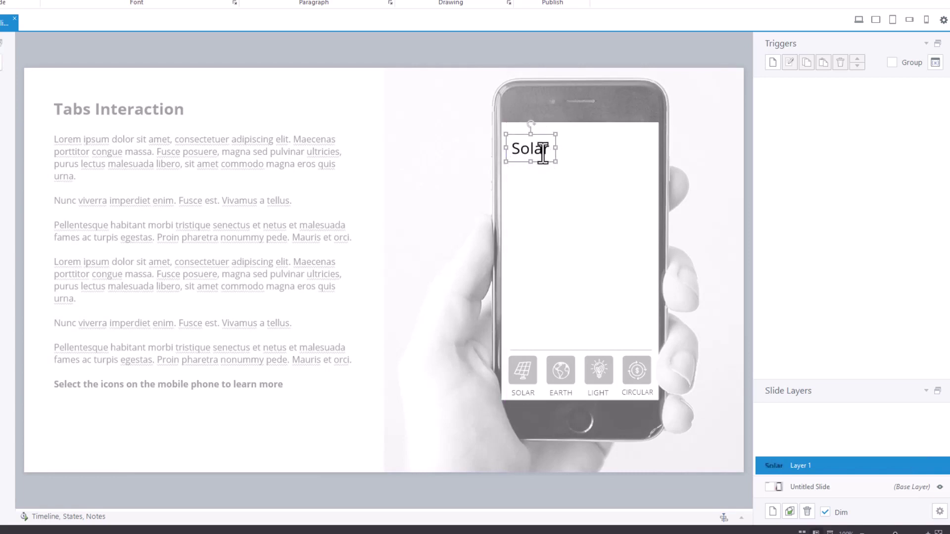
{"action": "left_click", "coordinate": [536, 182]}
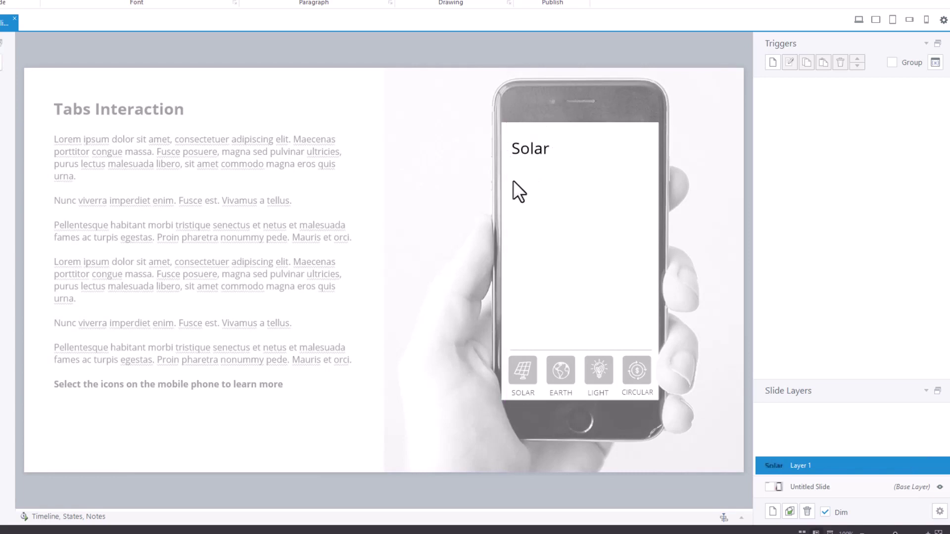
Add a text box below the Solar heading and fill it with placeholder text using =lorem(1).
{"action": "left_click", "coordinate": [512, 181]}
{"action": "type", "text": "=lorem(1"}
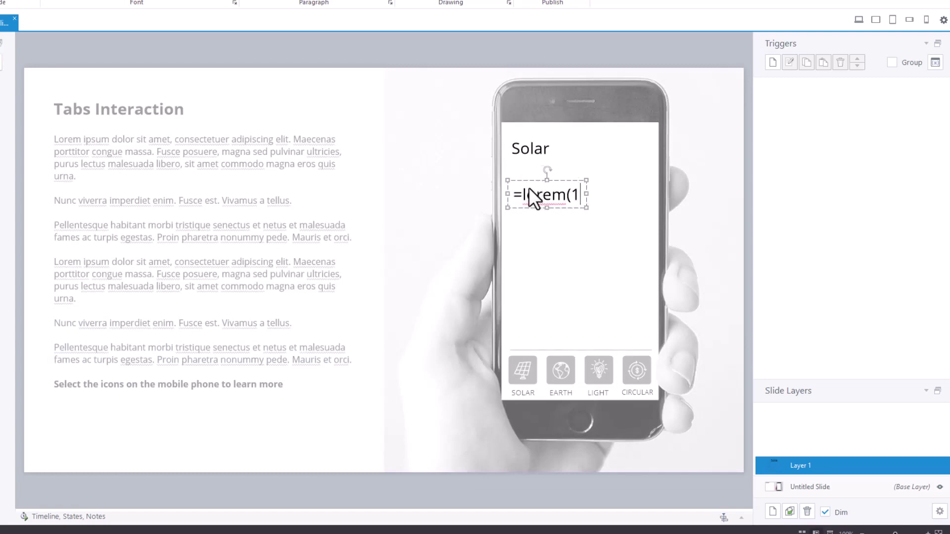
{"action": "type", "text": ")"}
{"action": "key", "text": "Return"}
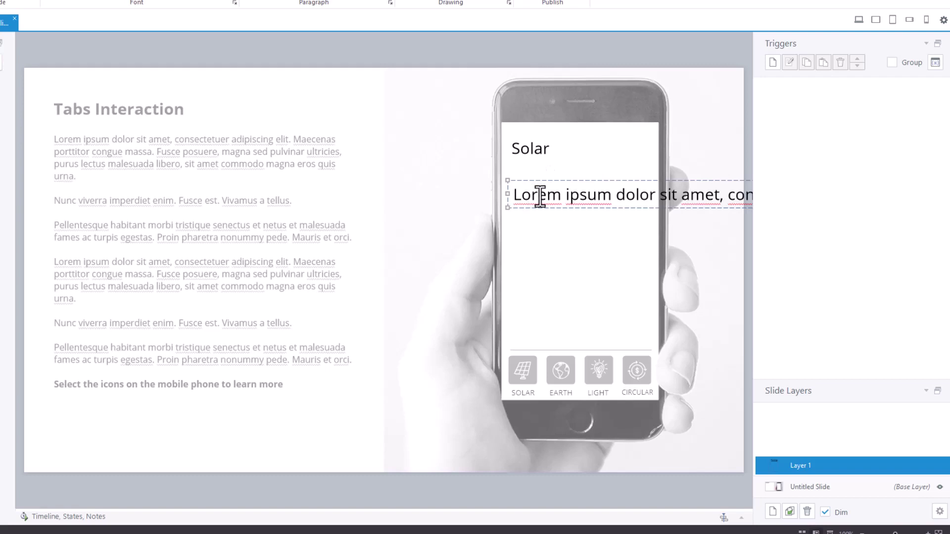
Reduce the font size of the placeholder paragraph below the Solar heading by three increments.
{"action": "triple_click", "coordinate": [540, 195]}
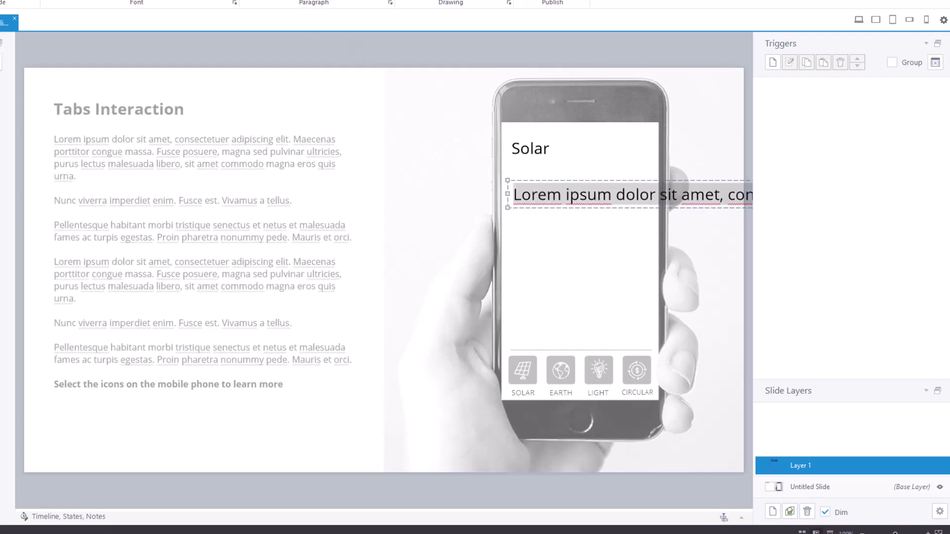
{"action": "key", "text": "ctrl+shift+less"}
{"action": "key", "text": "ctrl+shift+less"}
{"action": "key", "text": "ctrl+shift+less"}
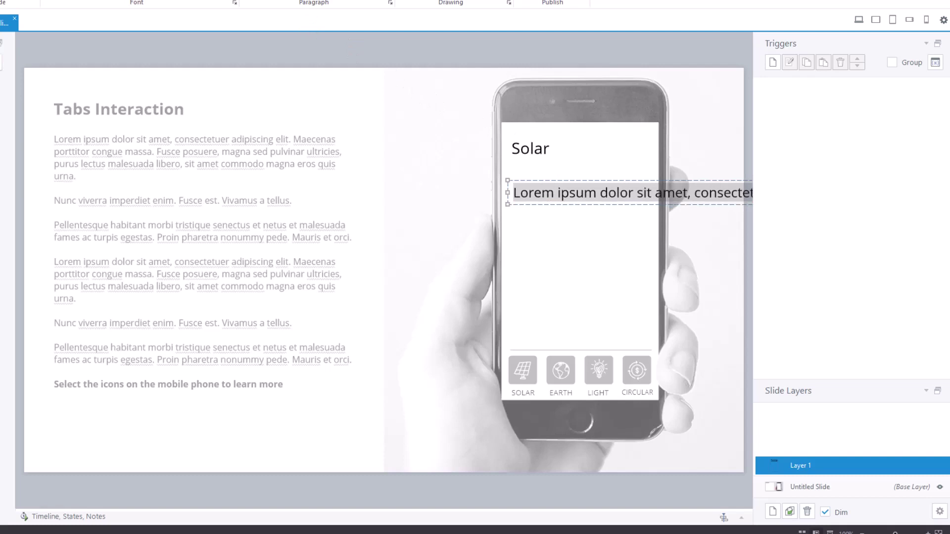
{"action": "left_click", "coordinate": [440, 3]}
{"action": "key", "text": "Escape"}
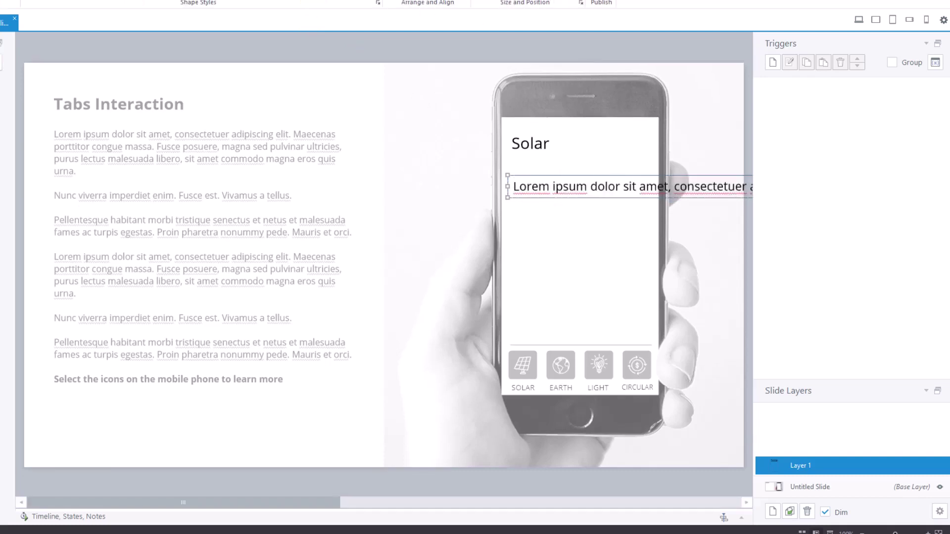
Narrow the placeholder paragraph to fit the phone screen, reduce its font size one increment, and move it slightly lower.
{"action": "key", "text": "Return"}
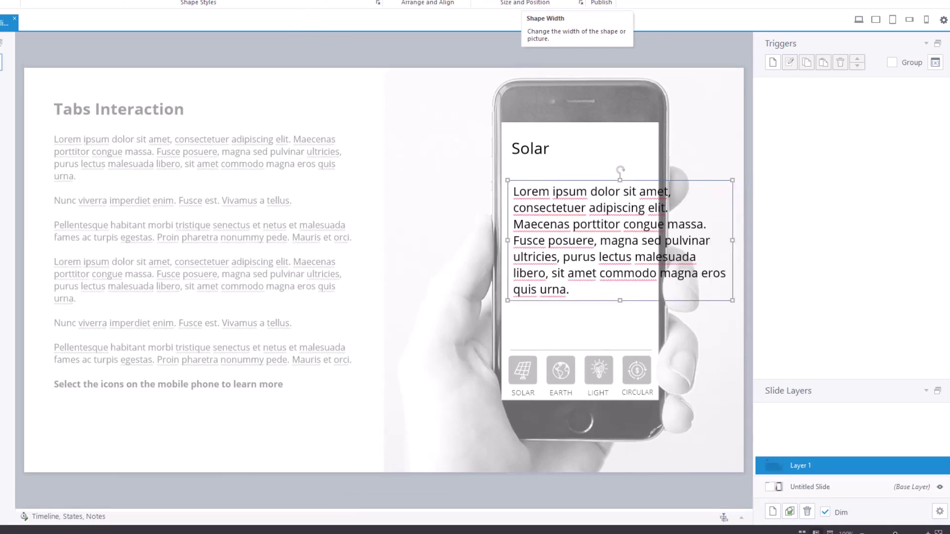
{"action": "left_click_drag", "start_coordinate": [733, 241], "coordinate": [654, 240]}
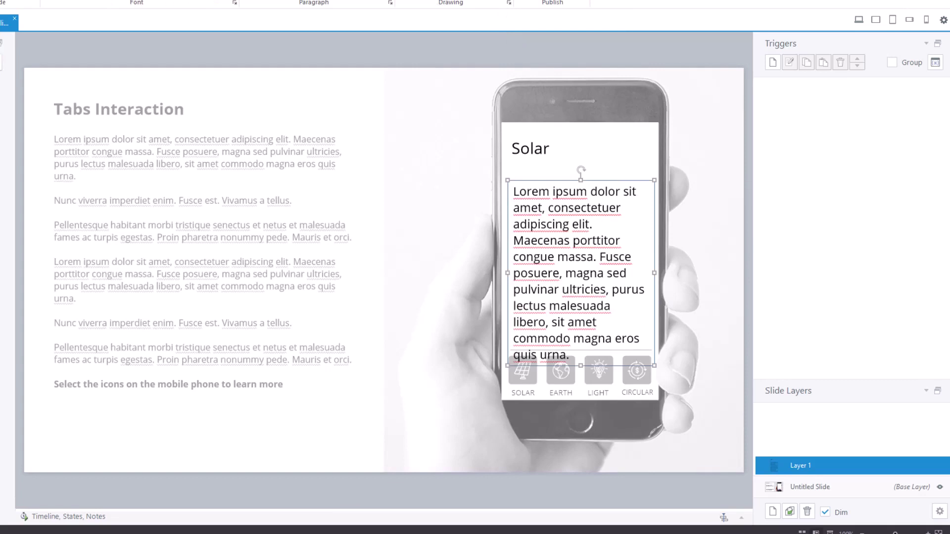
{"action": "key", "text": "ctrl+shift+comma"}
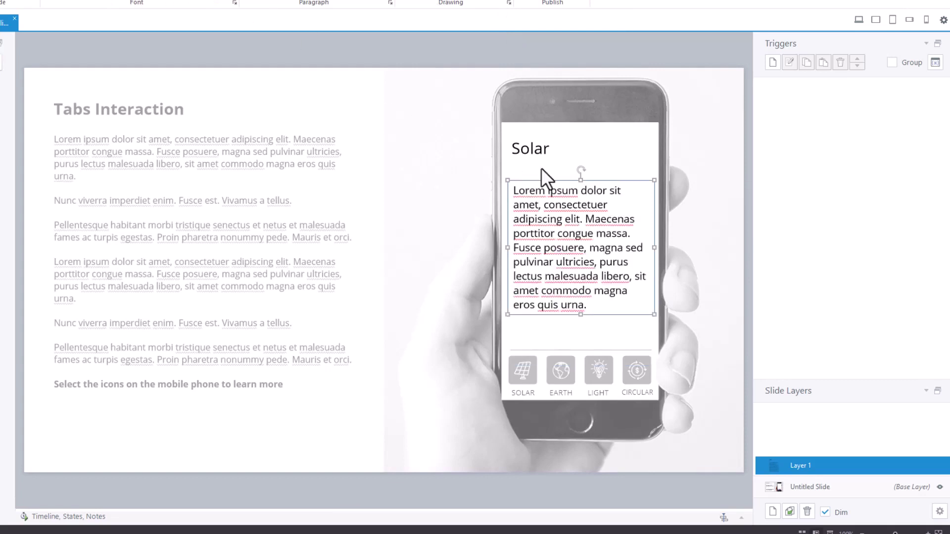
{"action": "left_click_drag", "start_coordinate": [556, 180], "coordinate": [557, 198]}
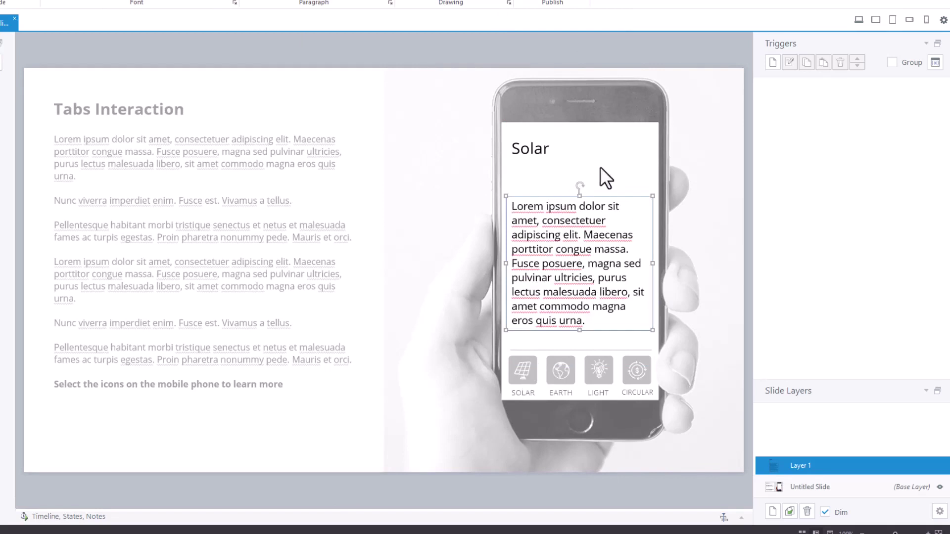
{"action": "left_click", "coordinate": [616, 136]}
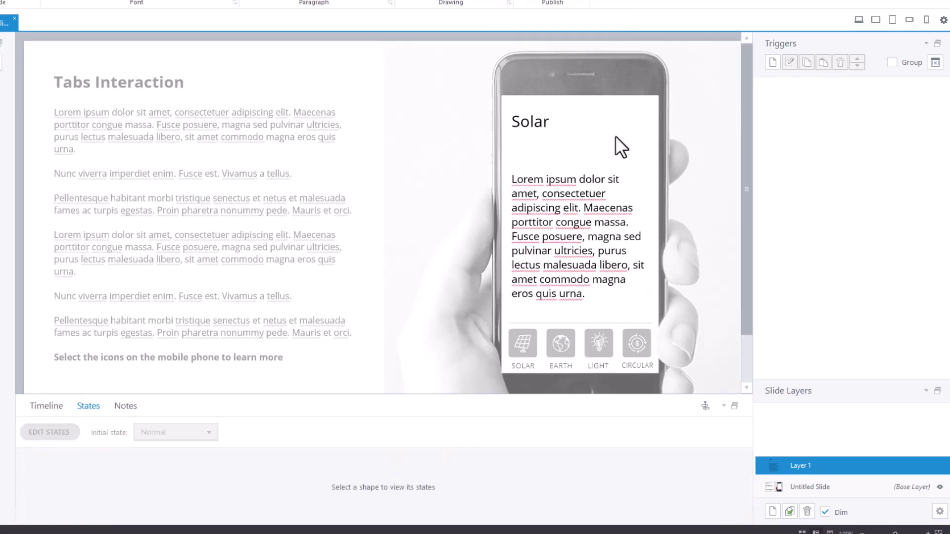
Place an enlarged purple solar panel icon between the Solar heading and the paragraph, with the paragraph positioned just beneath it.
{"action": "key", "text": "Tab"}
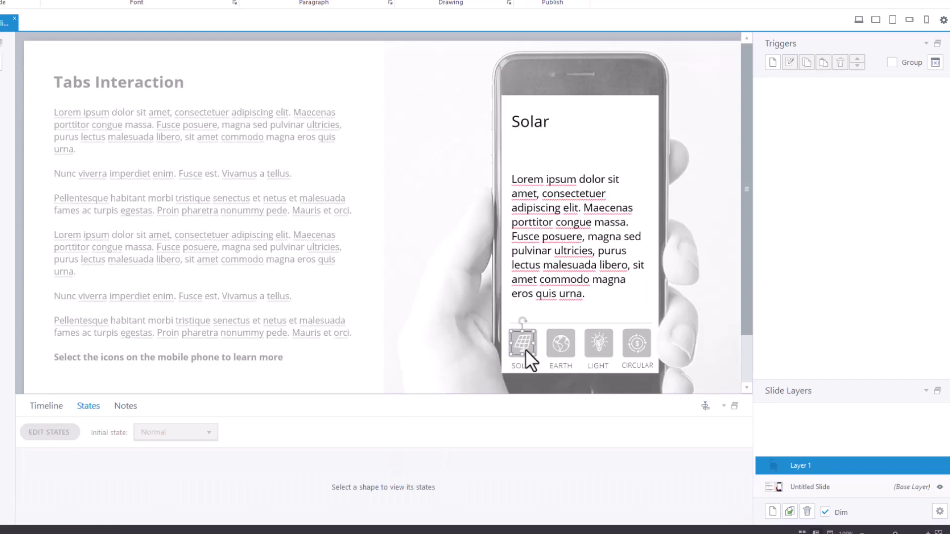
{"action": "left_click_drag", "start_coordinate": [522, 346], "coordinate": [576, 147]}
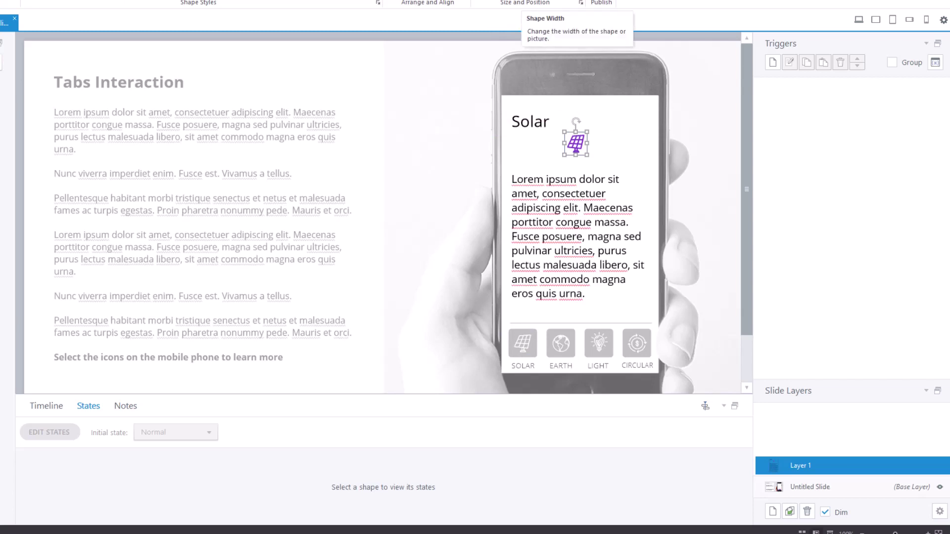
{"action": "key", "text": "Return"}
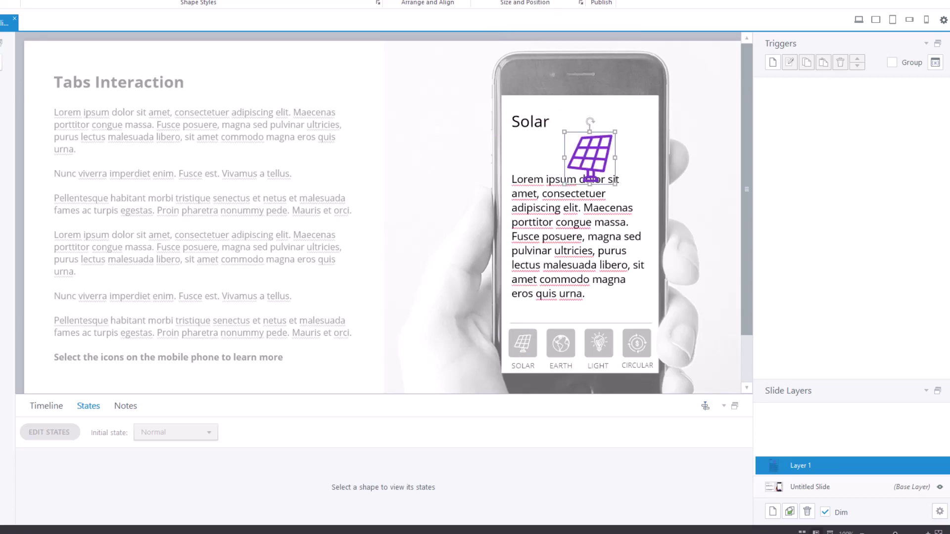
{"action": "left_click_drag", "start_coordinate": [590, 176], "coordinate": [614, 186]}
{"action": "left_click", "coordinate": [588, 204]}
Widen the Solar heading's text box to span the phone screen and centre its text above the icon.
{"action": "left_click", "coordinate": [551, 122]}
{"action": "left_click_drag", "start_coordinate": [553, 123], "coordinate": [647, 125]}
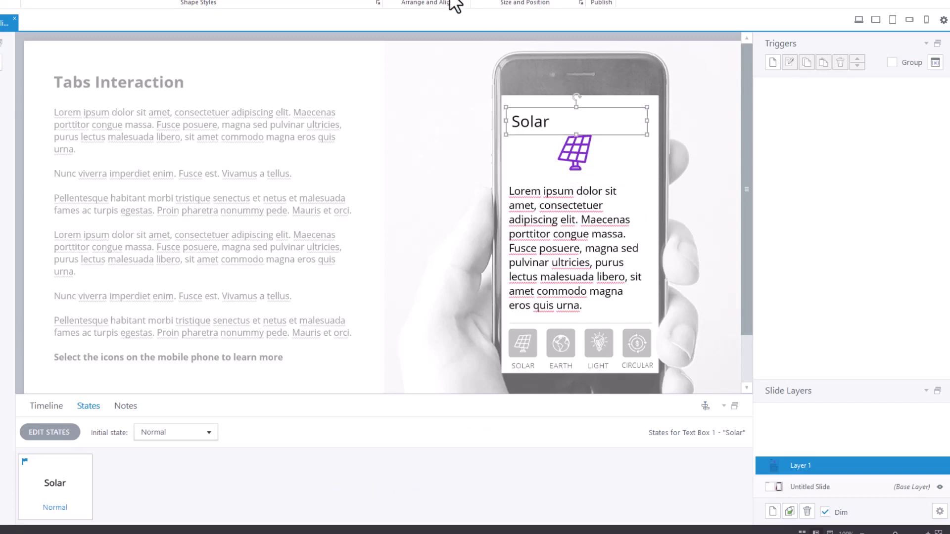
{"action": "left_click", "coordinate": [237, 0]}
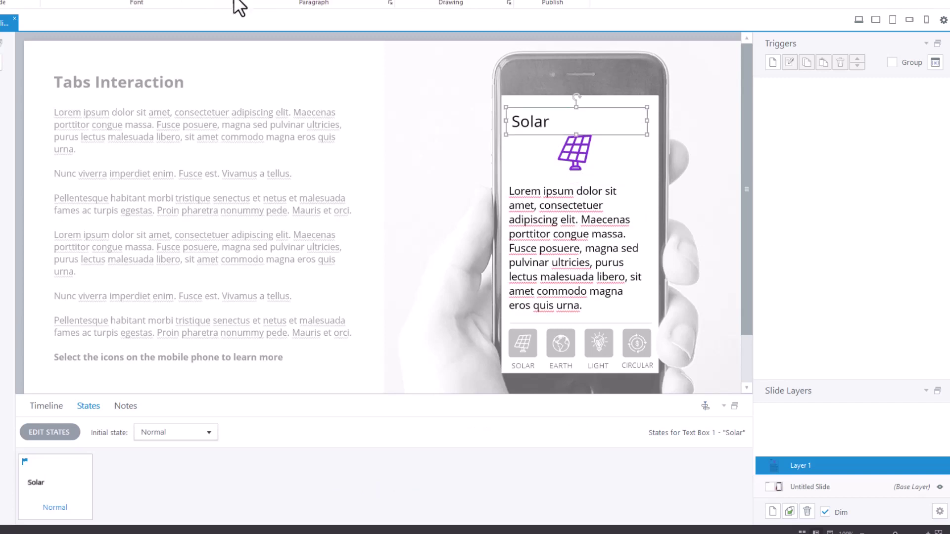
{"action": "left_click", "coordinate": [267, 1]}
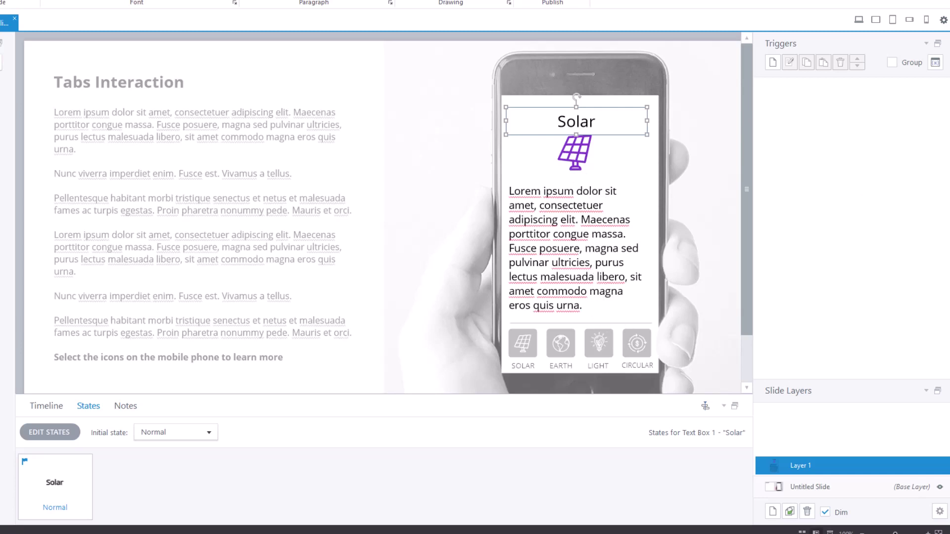
Duplicate Layer 1 with its heading, icon and paragraph.
{"action": "left_click", "coordinate": [790, 512]}
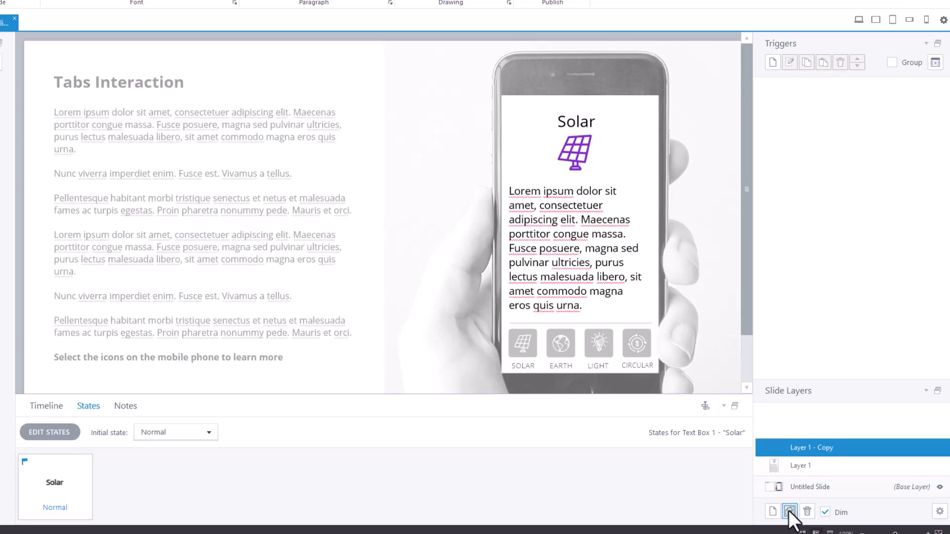
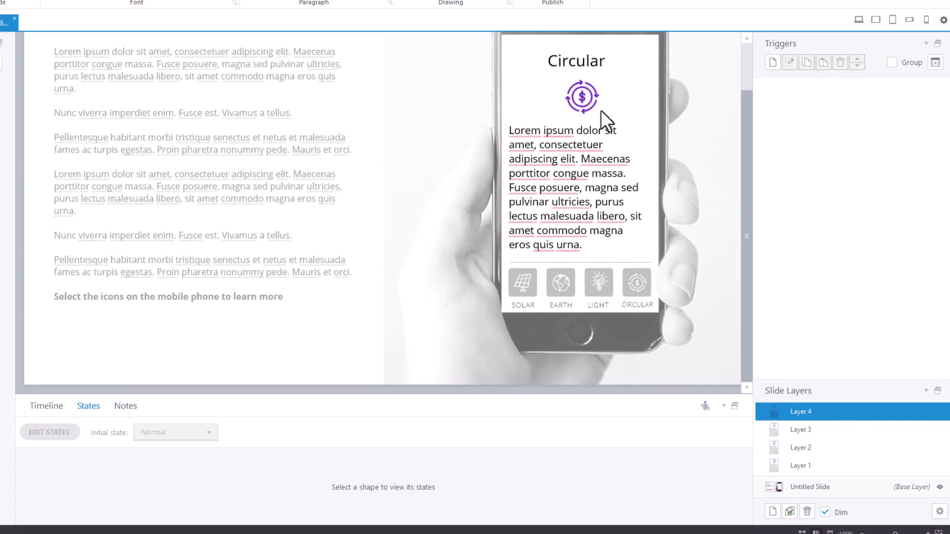
Add a trigger to the base layer's Solar button that shows Layer 1 when the user clicks it.
{"action": "left_click", "coordinate": [797, 428]}
{"action": "left_click", "coordinate": [805, 447]}
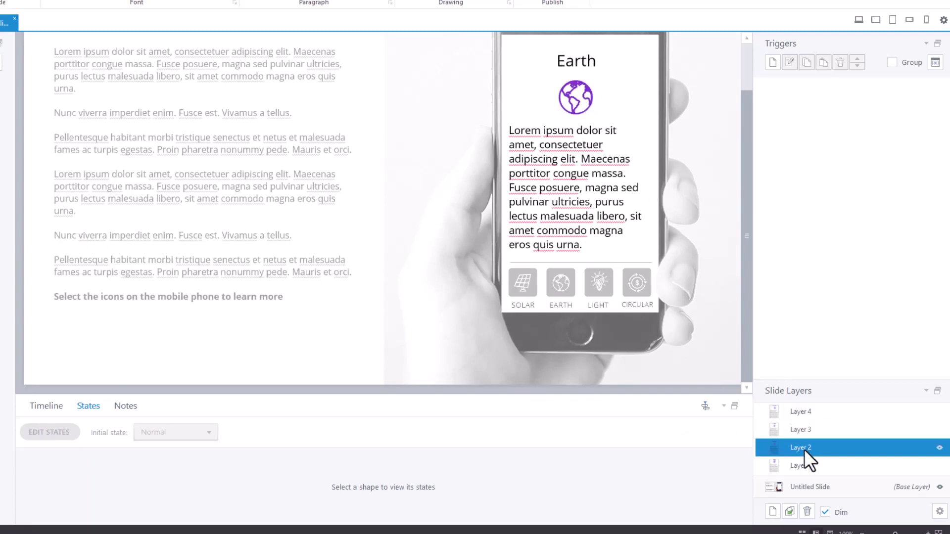
{"action": "left_click", "coordinate": [809, 466]}
{"action": "left_click", "coordinate": [810, 487]}
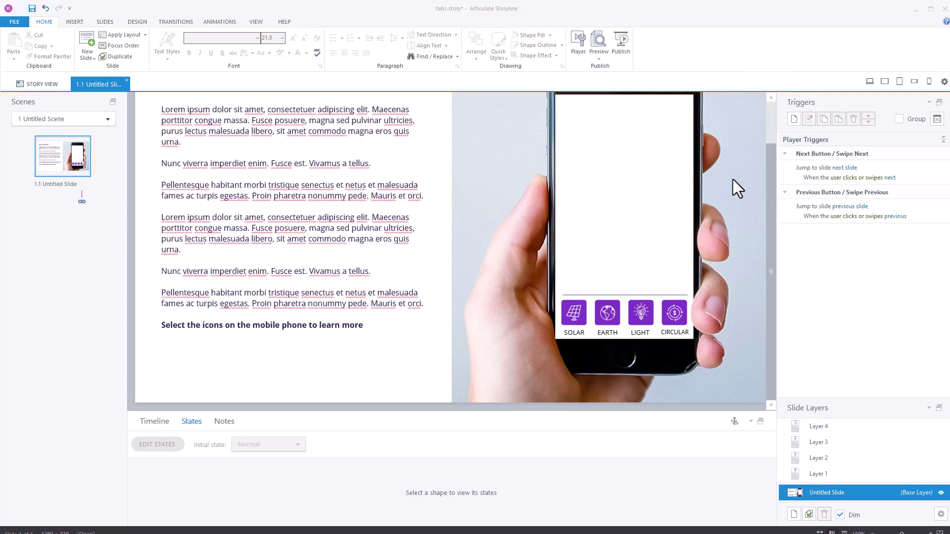
{"action": "left_click", "coordinate": [578, 305]}
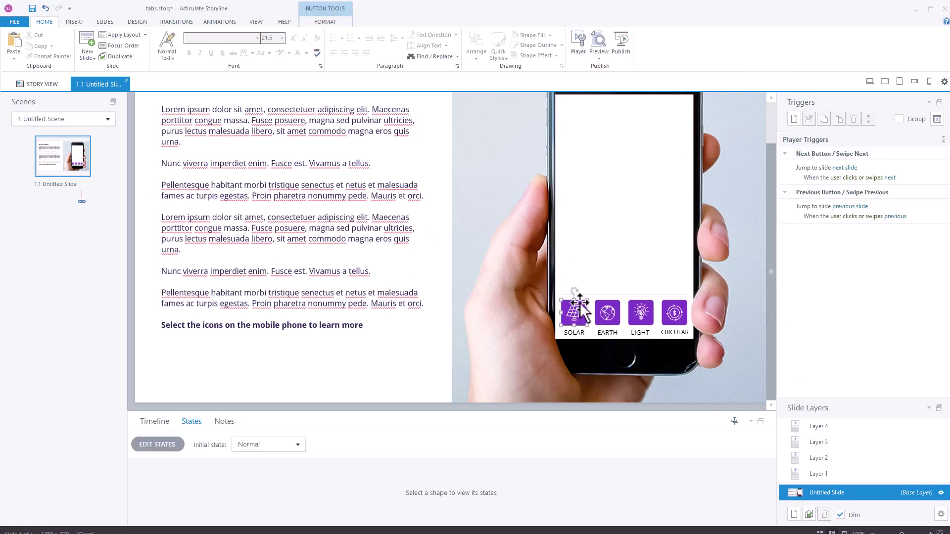
{"action": "left_click", "coordinate": [794, 120]}
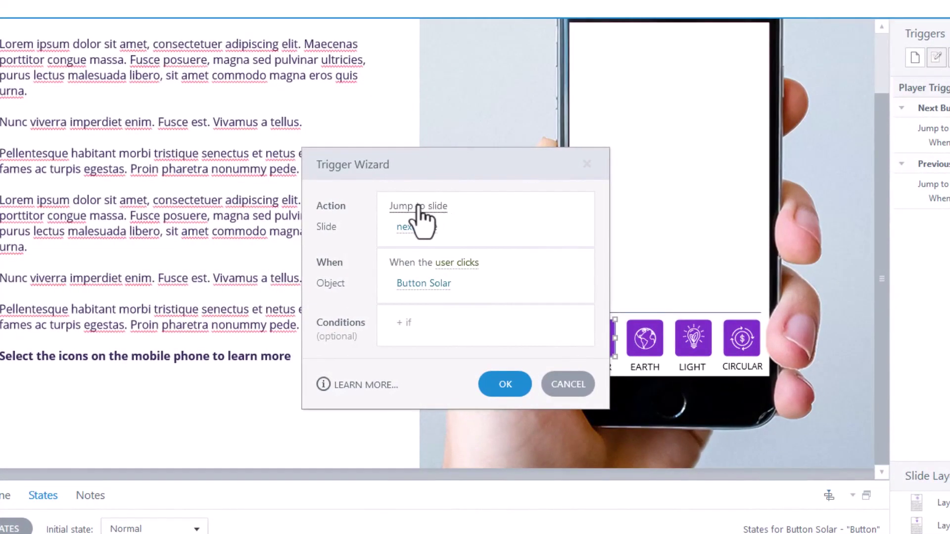
{"action": "left_click", "coordinate": [419, 210]}
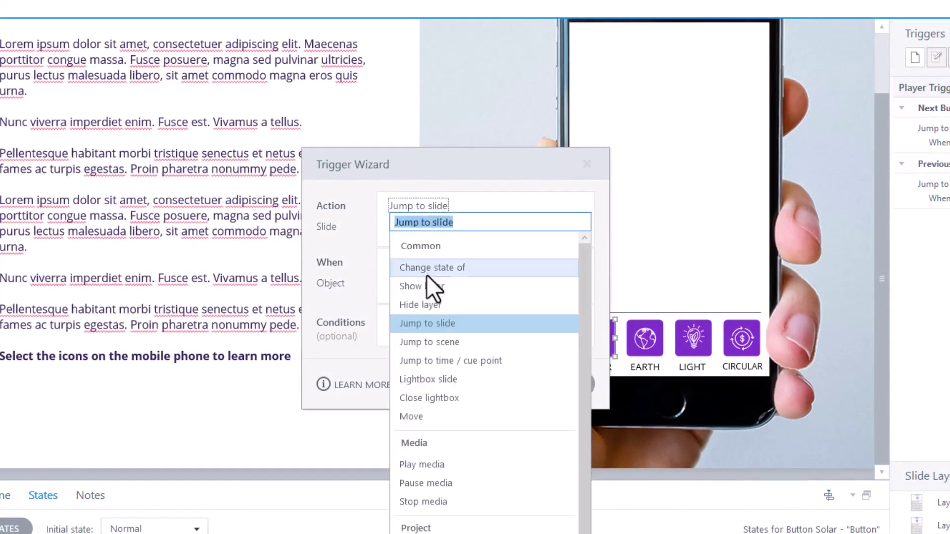
{"action": "left_click", "coordinate": [426, 287]}
{"action": "left_click", "coordinate": [419, 230]}
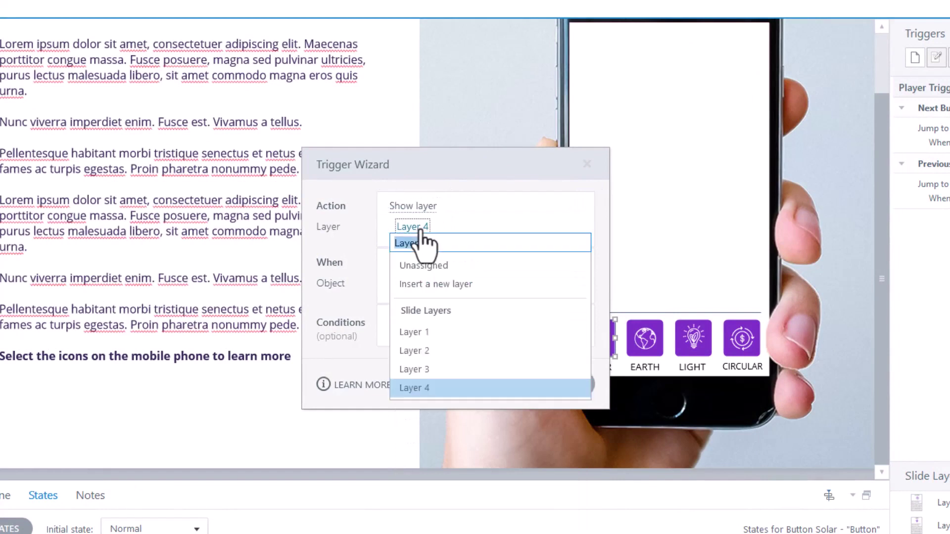
{"action": "left_click", "coordinate": [424, 336]}
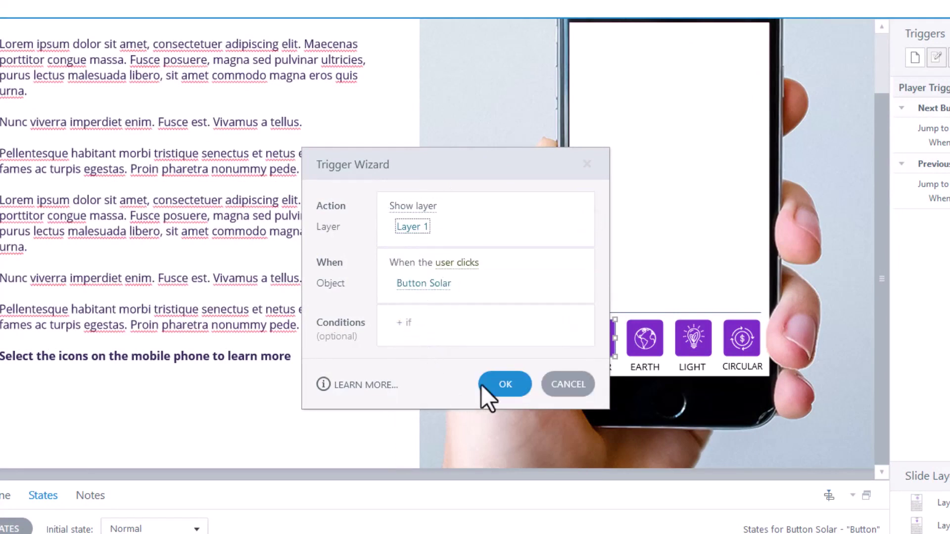
{"action": "left_click", "coordinate": [504, 384]}
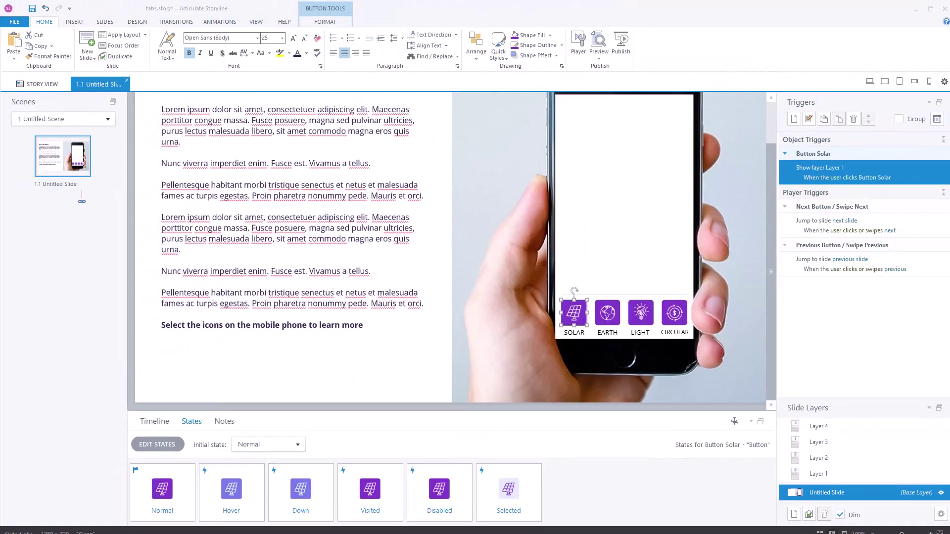
Add a trigger to the Earth button that shows Layer 2 when the user clicks it.
{"action": "left_click", "coordinate": [611, 303]}
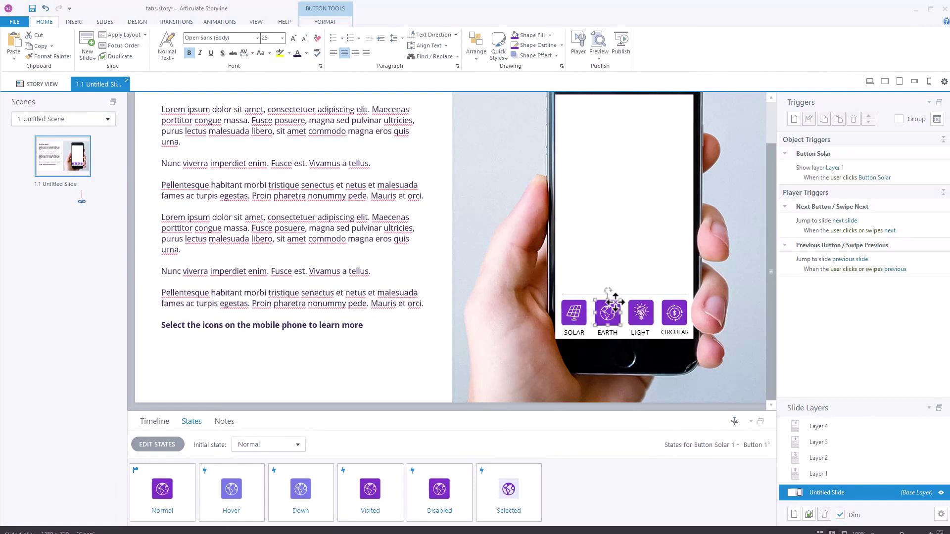
{"action": "left_click", "coordinate": [794, 119]}
{"action": "left_click", "coordinate": [465, 239]}
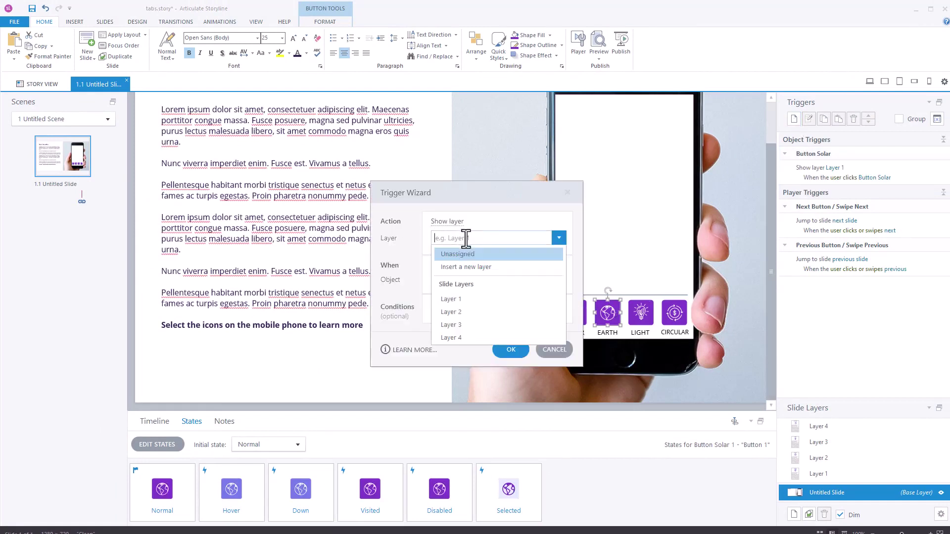
{"action": "left_click", "coordinate": [467, 310]}
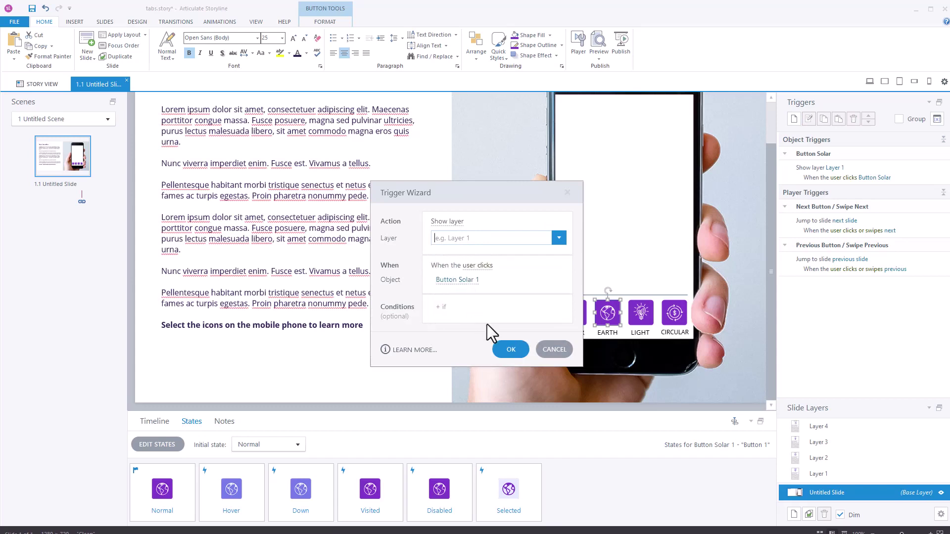
{"action": "left_click", "coordinate": [511, 344]}
Add a trigger to the Light button that shows Layer 3 when the user clicks it.
{"action": "left_click", "coordinate": [641, 314]}
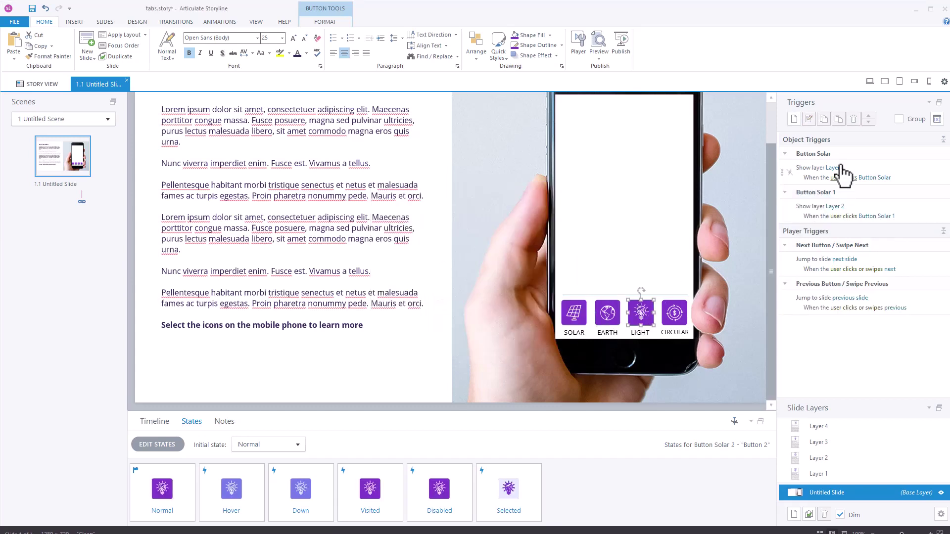
{"action": "left_click", "coordinate": [793, 119]}
{"action": "left_click", "coordinate": [472, 242]}
{"action": "left_click", "coordinate": [466, 324]}
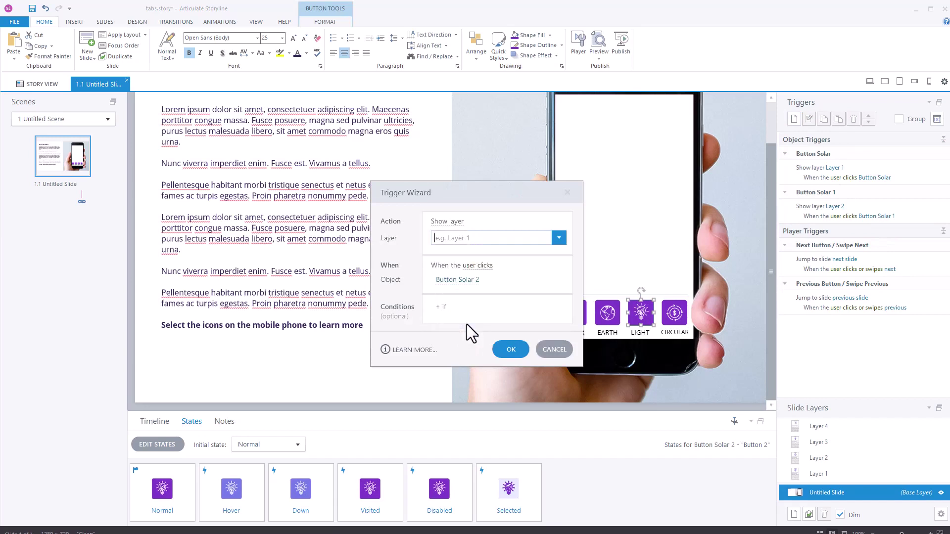
{"action": "left_click", "coordinate": [511, 344]}
Add a trigger to the Circular button that shows Layer 4 when the user clicks it.
{"action": "left_click", "coordinate": [675, 312]}
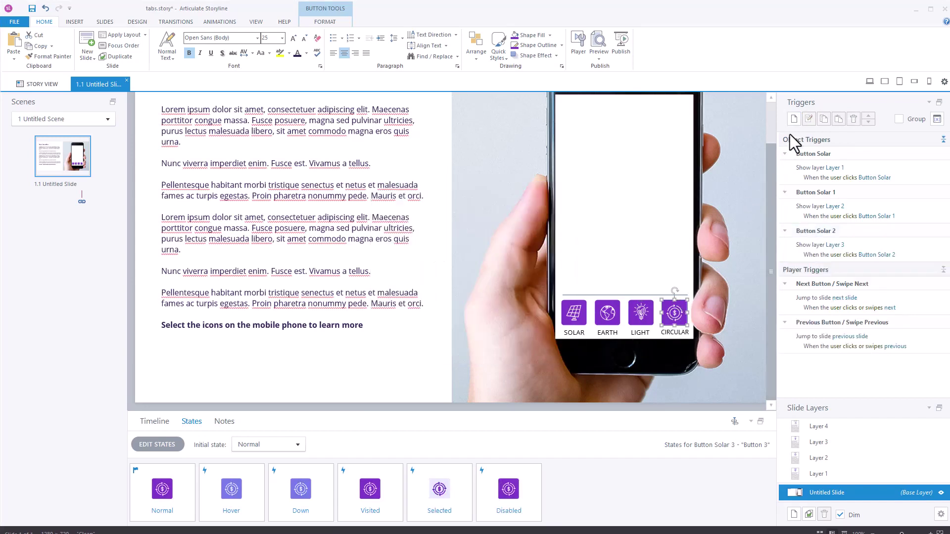
{"action": "left_click", "coordinate": [793, 120]}
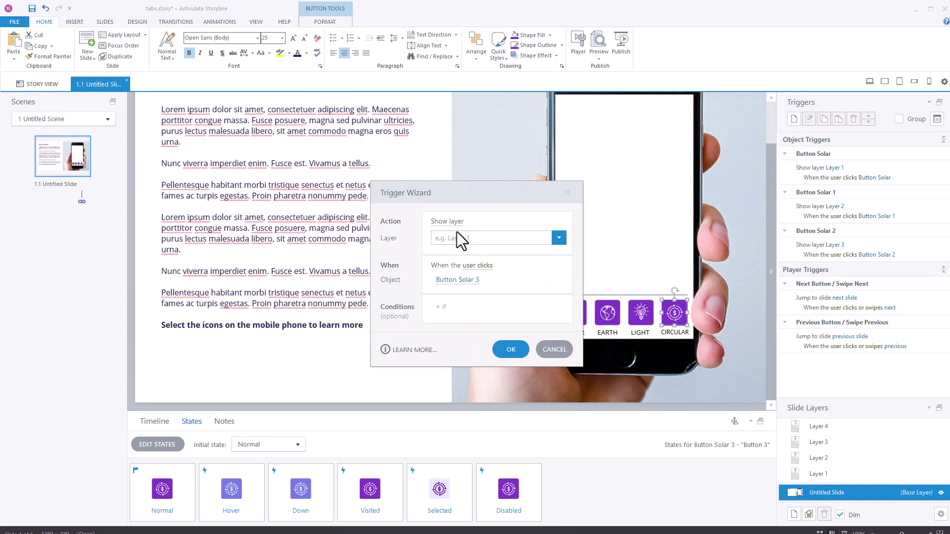
{"action": "left_click", "coordinate": [457, 242]}
{"action": "left_click", "coordinate": [452, 337]}
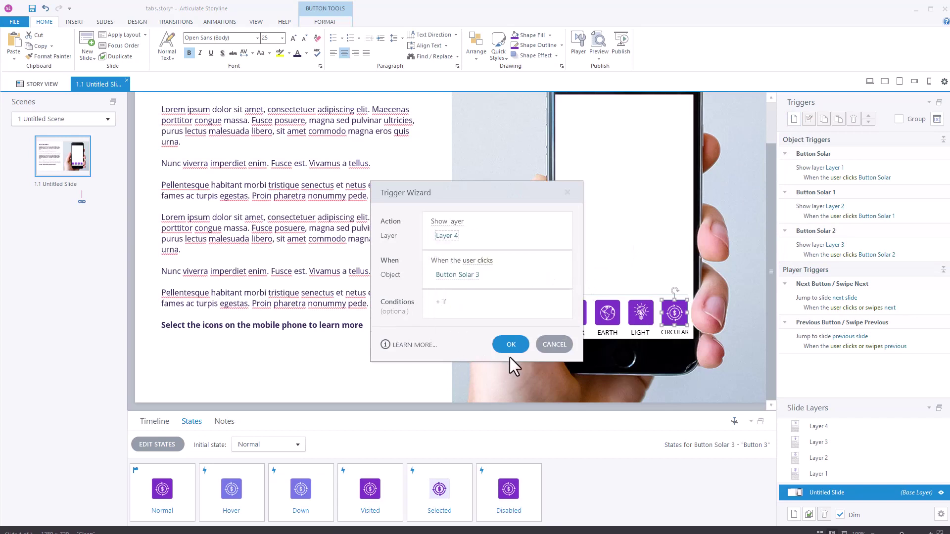
{"action": "left_click", "coordinate": [510, 351]}
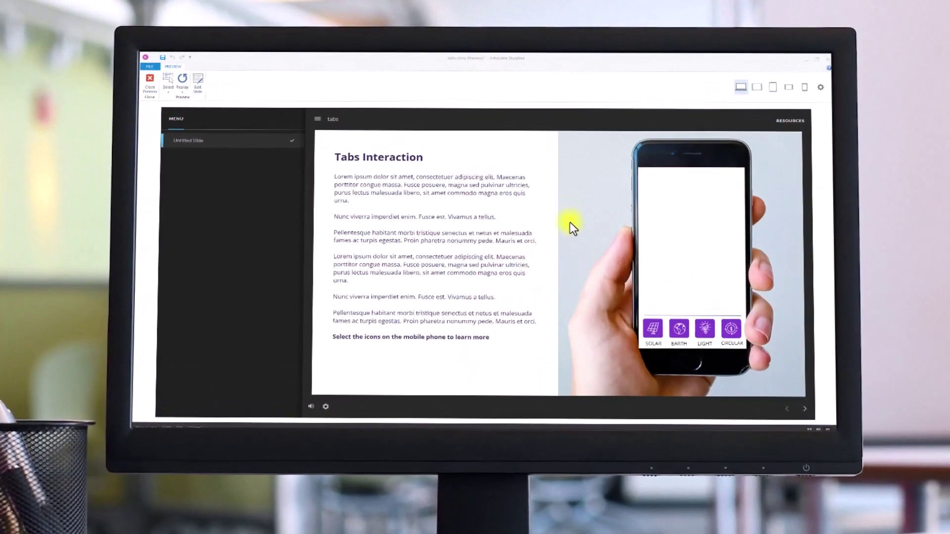
Test the Solar, Earth, Light and Circular buttons in the slide preview.
{"action": "left_click", "coordinate": [653, 329]}
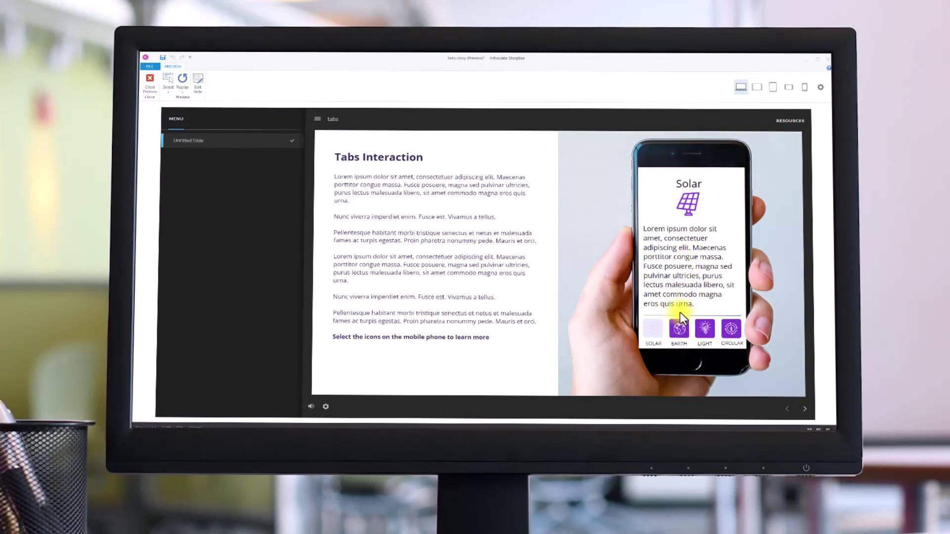
{"action": "left_click", "coordinate": [678, 328]}
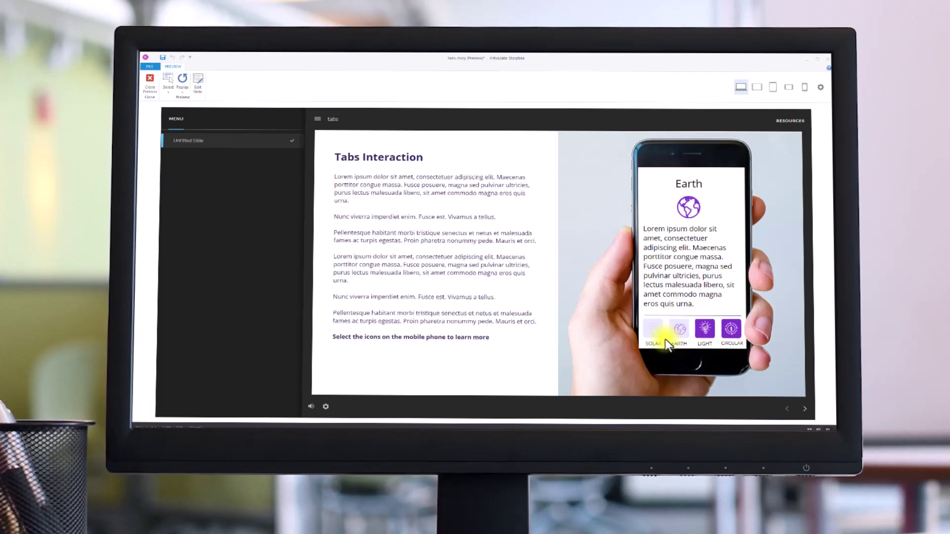
{"action": "left_click", "coordinate": [697, 338]}
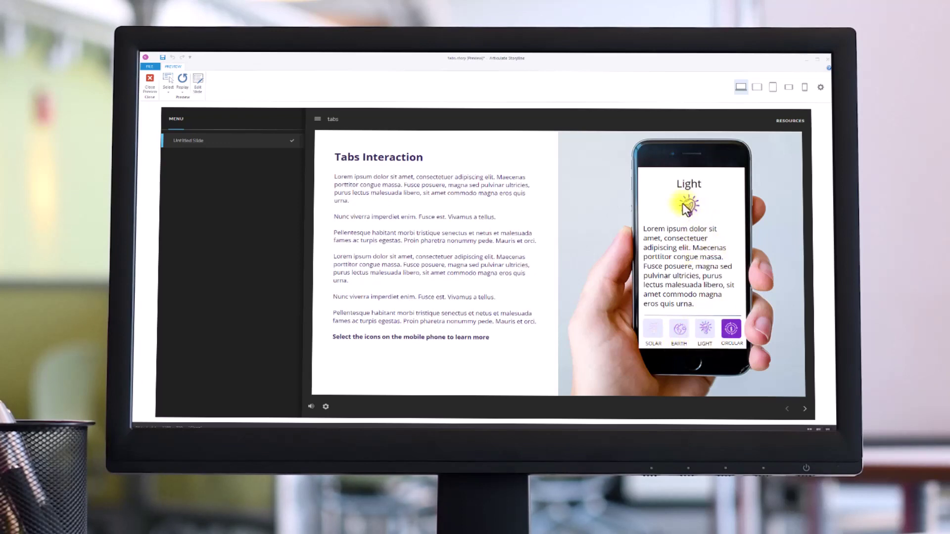
{"action": "left_click", "coordinate": [723, 337]}
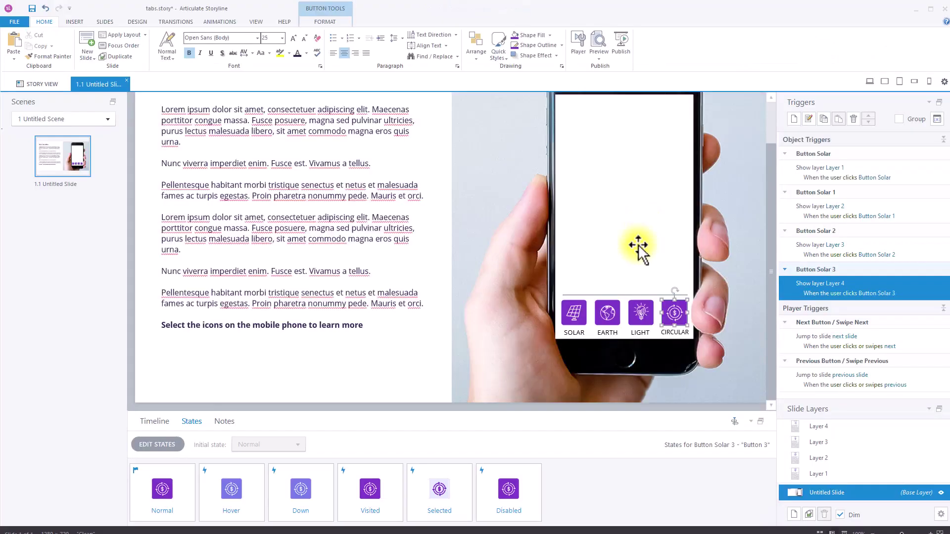
Assign the Solar, Earth, Light and Circular buttons to one button set and test Solar and Earth in the slide preview.
{"action": "left_click", "coordinate": [575, 308]}
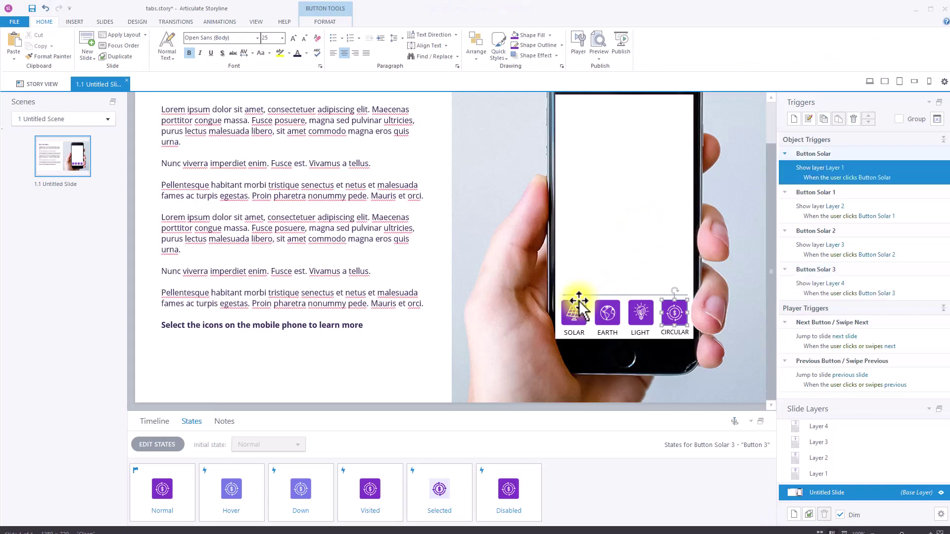
{"action": "left_click", "coordinate": [606, 310], "text": "shift"}
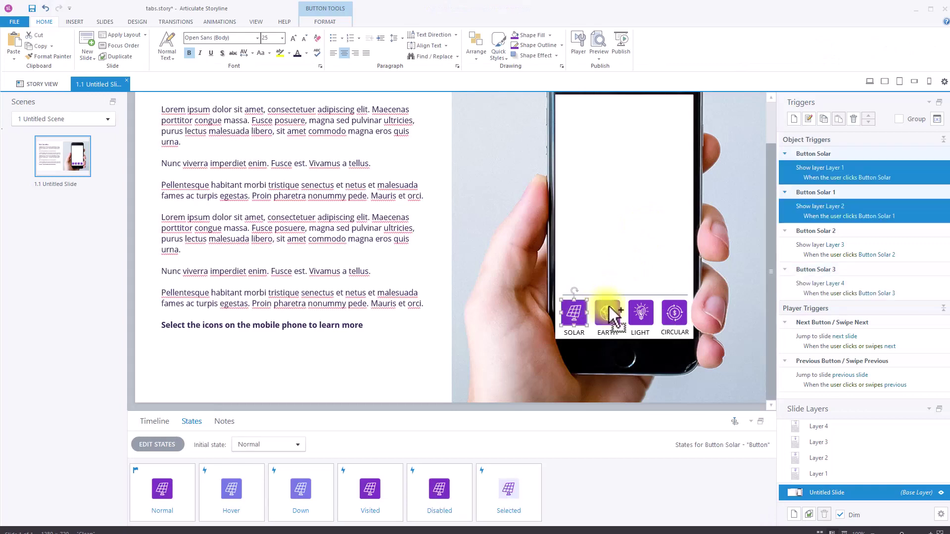
{"action": "left_click", "coordinate": [643, 310], "text": "shift"}
{"action": "left_click", "coordinate": [674, 310], "text": "shift"}
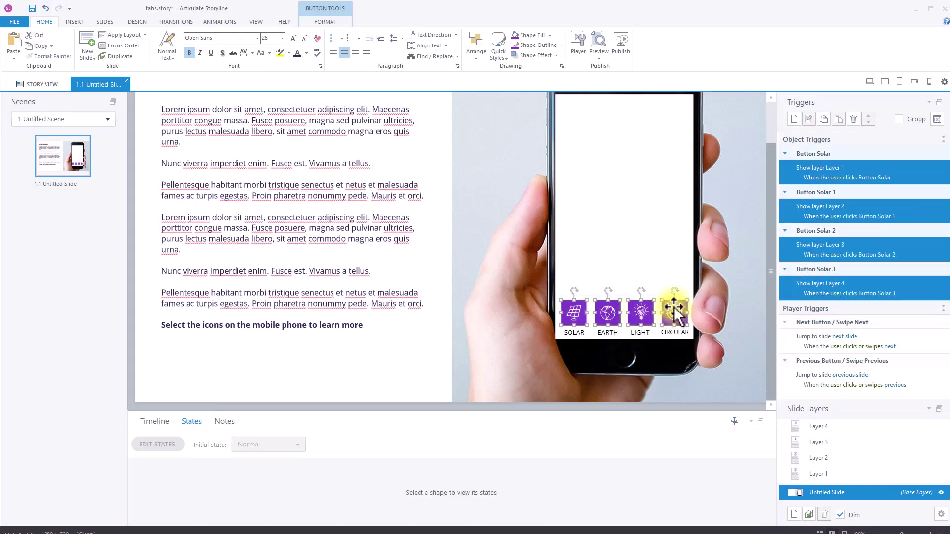
{"action": "right_click", "coordinate": [675, 307]}
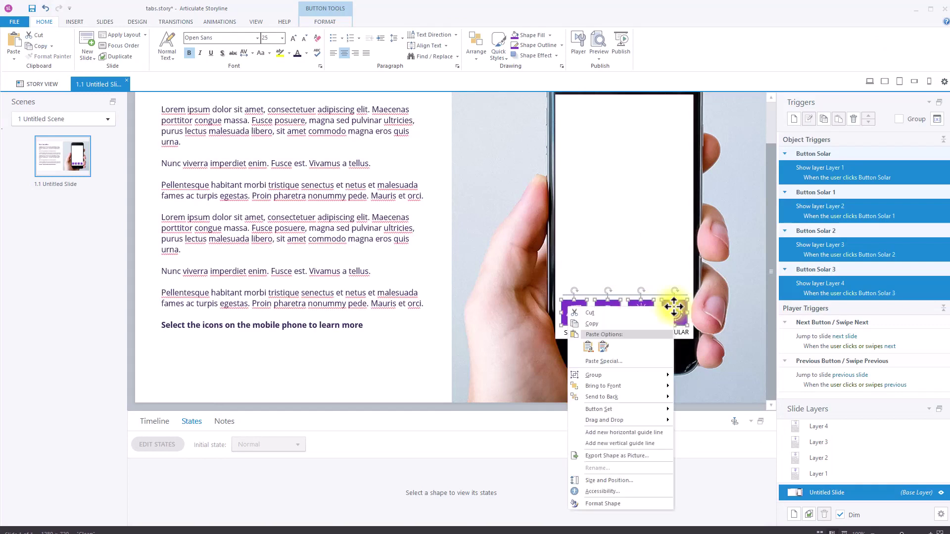
{"action": "mouse_move", "coordinate": [631, 410]}
{"action": "left_click", "coordinate": [545, 420]}
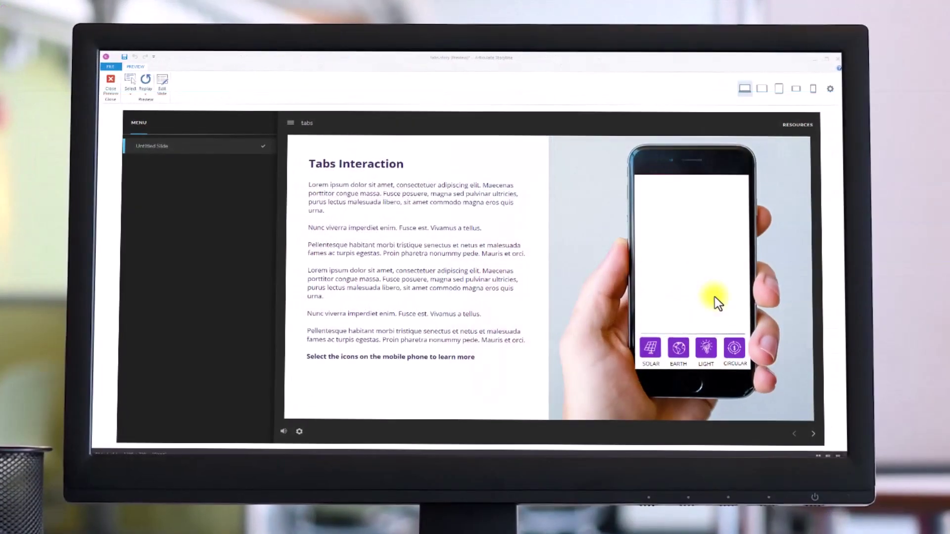
{"action": "left_click", "coordinate": [652, 349]}
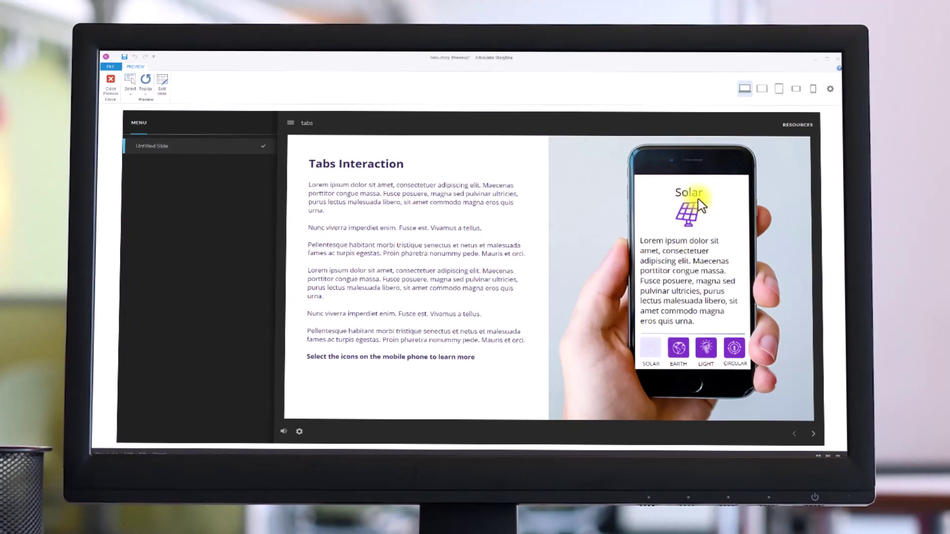
{"action": "left_click", "coordinate": [682, 345]}
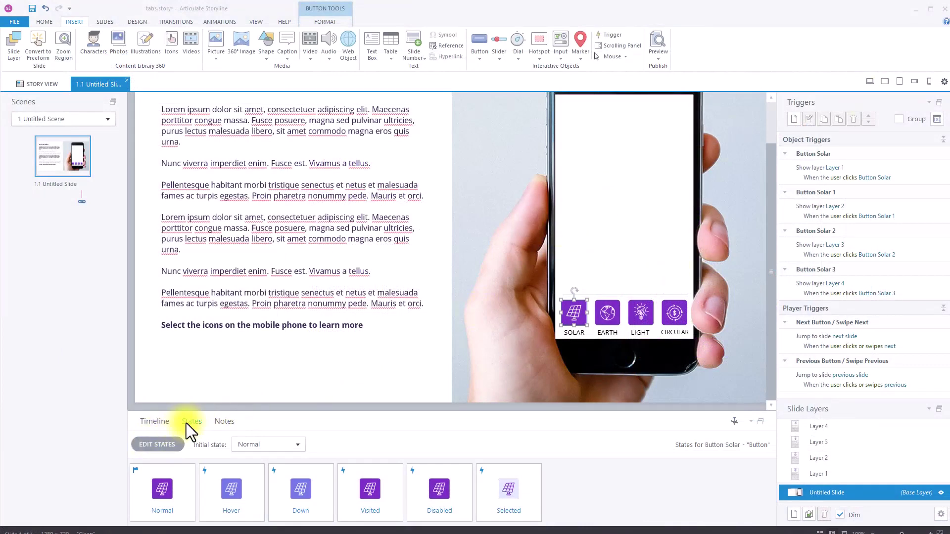
Draw a thin rectangle about 52 px wide and 5 px high above the icon in the Solar button's Selected state.
{"action": "left_click", "coordinate": [160, 443]}
{"action": "left_click", "coordinate": [492, 471]}
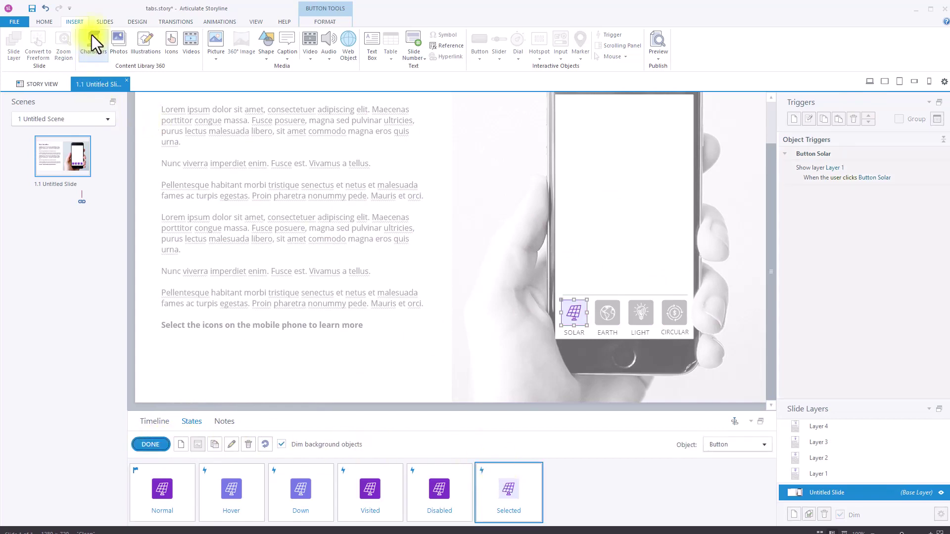
{"action": "left_click", "coordinate": [267, 58]}
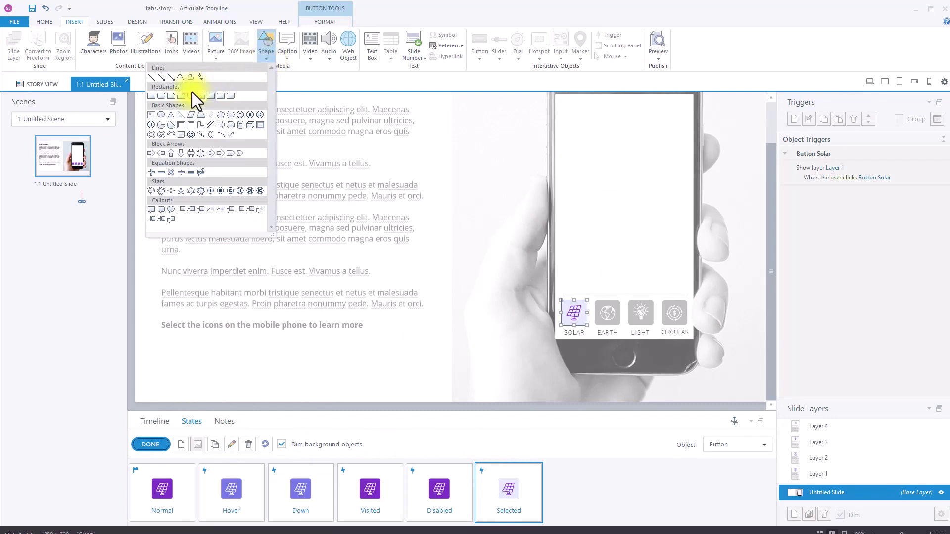
{"action": "left_click", "coordinate": [152, 96]}
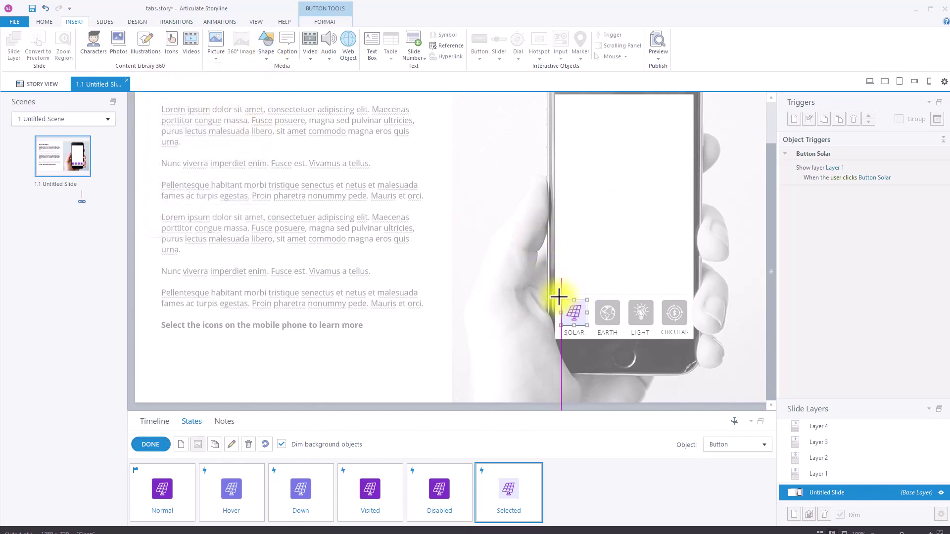
{"action": "left_click_drag", "start_coordinate": [561, 295], "coordinate": [587, 295]}
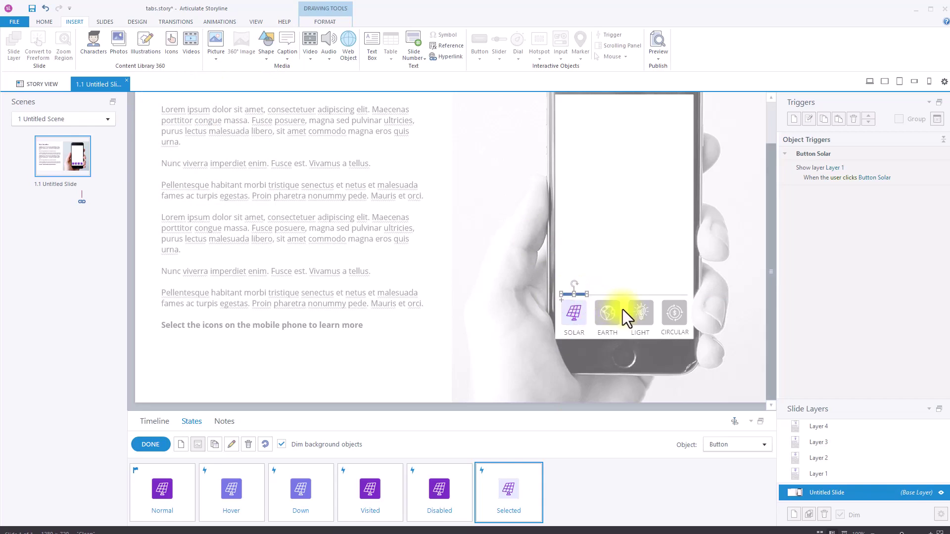
Fill the thin rectangle above the Solar icon with purple and remove its outline.
{"action": "left_click", "coordinate": [331, 21]}
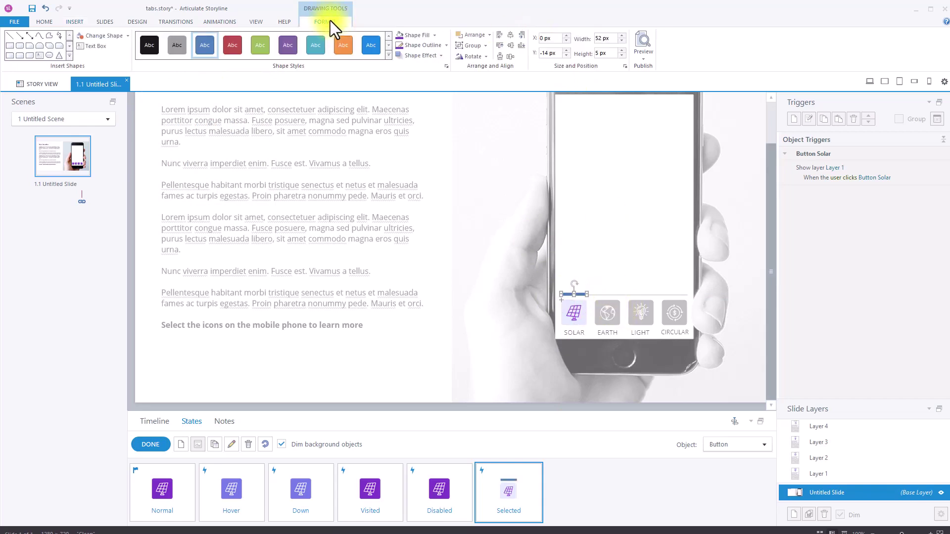
{"action": "left_click", "coordinate": [420, 36]}
{"action": "left_click", "coordinate": [446, 46]}
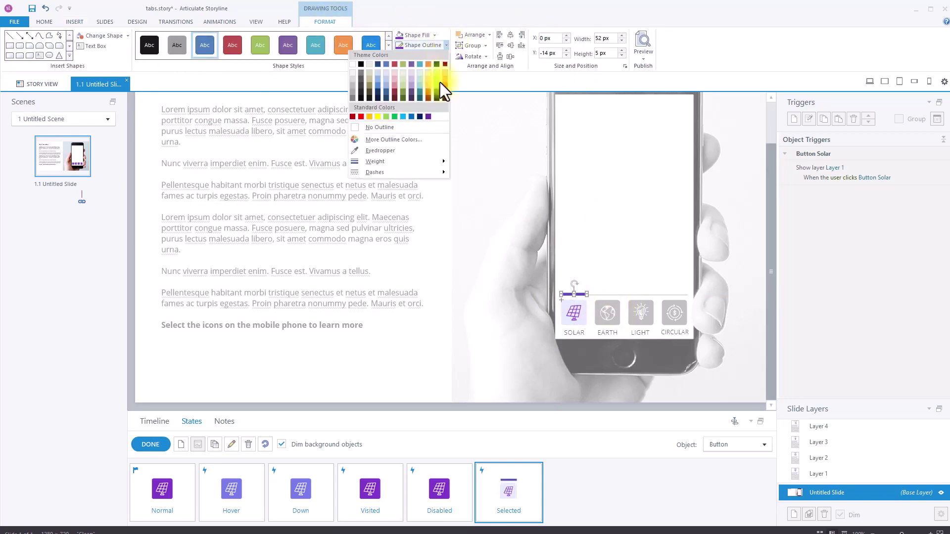
{"action": "left_click", "coordinate": [402, 127]}
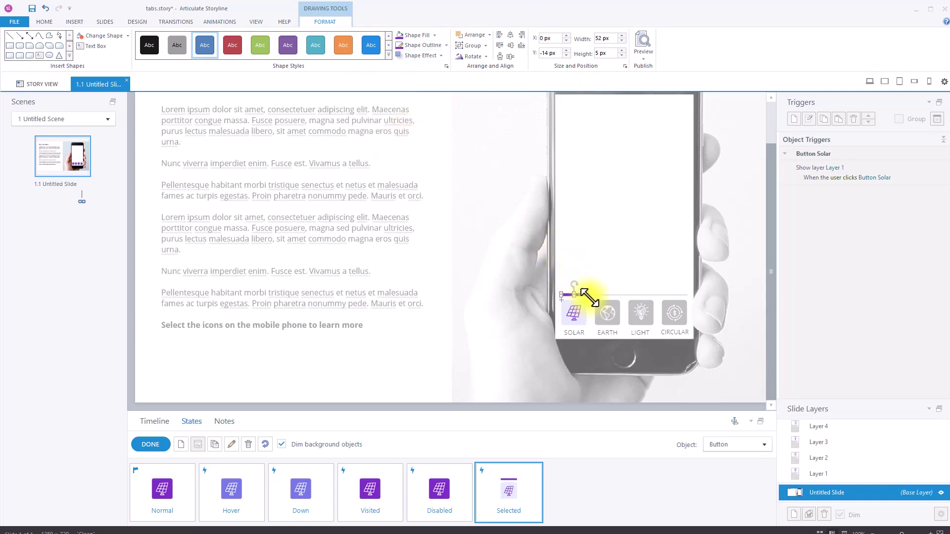
Move the purple bar down to Y -10 px, just above the Solar icon, and finish editing the button's states.
{"action": "left_click", "coordinate": [627, 294]}
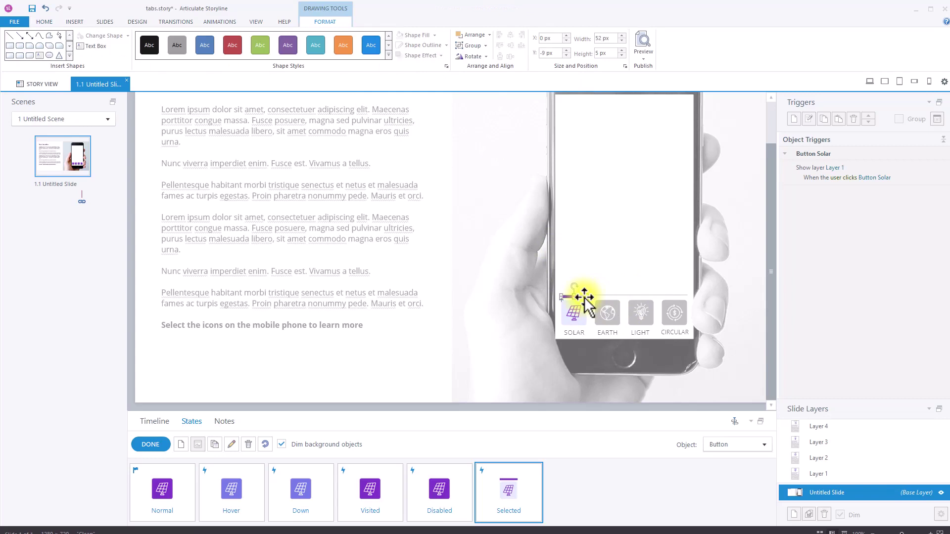
{"action": "left_click", "coordinate": [489, 309]}
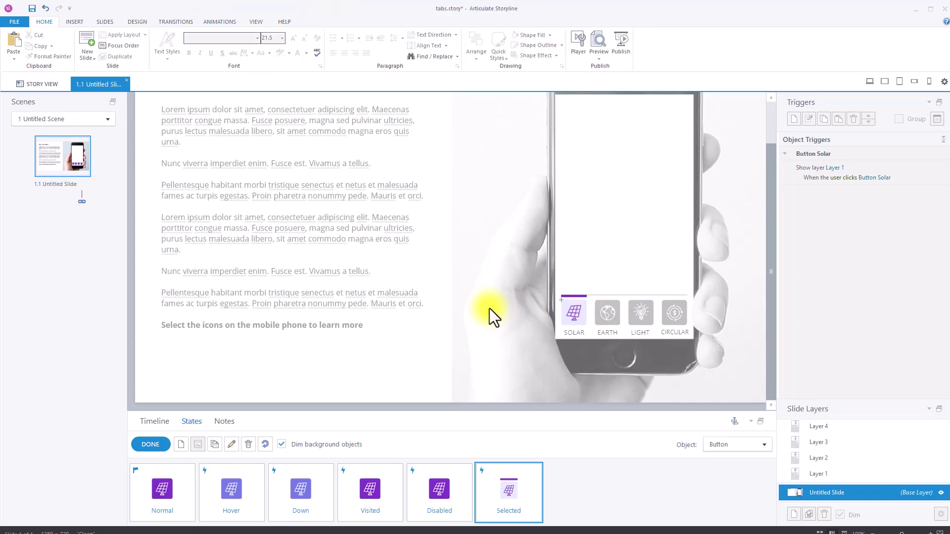
{"action": "left_click", "coordinate": [581, 296]}
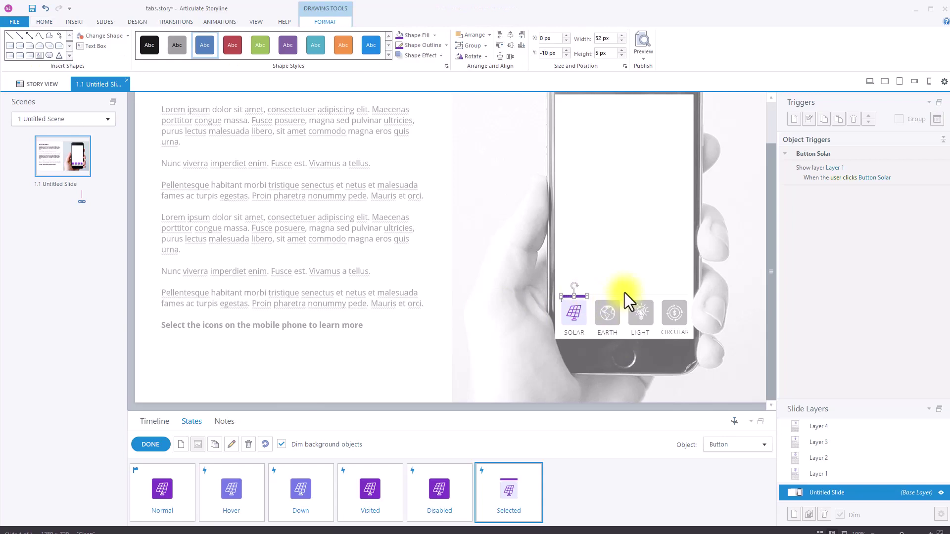
{"action": "left_click", "coordinate": [153, 445]}
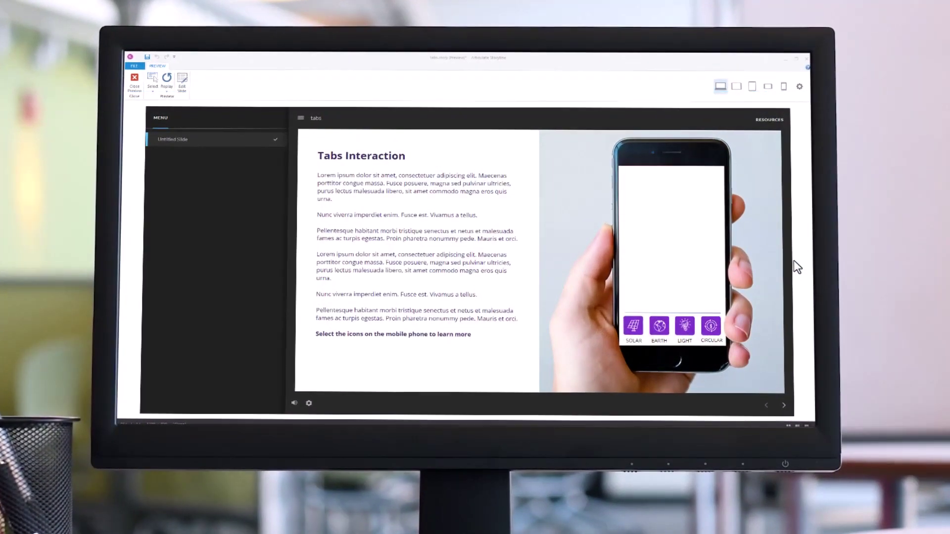
Test the Selected-state bars and layer content of the Solar, Earth, Light and Circular buttons in the slide preview.
{"action": "left_click", "coordinate": [634, 328]}
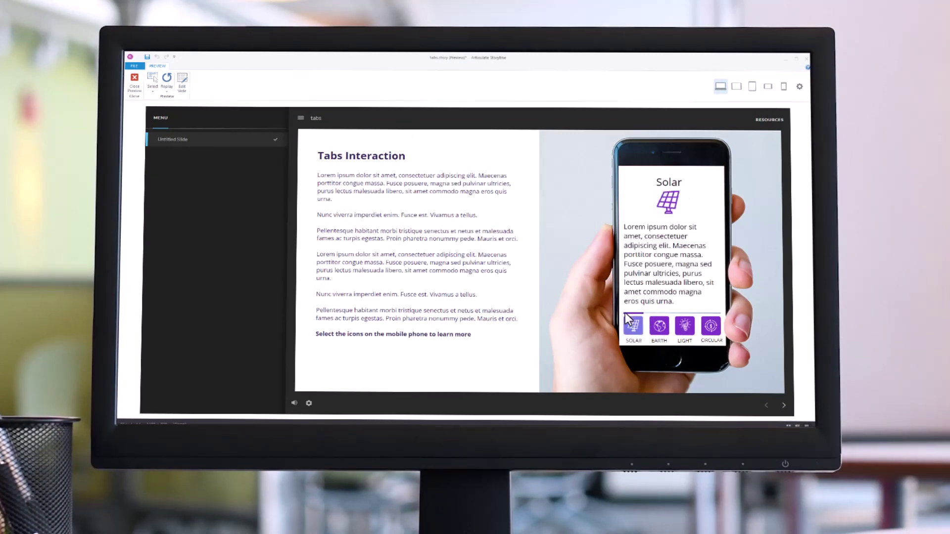
{"action": "left_click", "coordinate": [660, 327]}
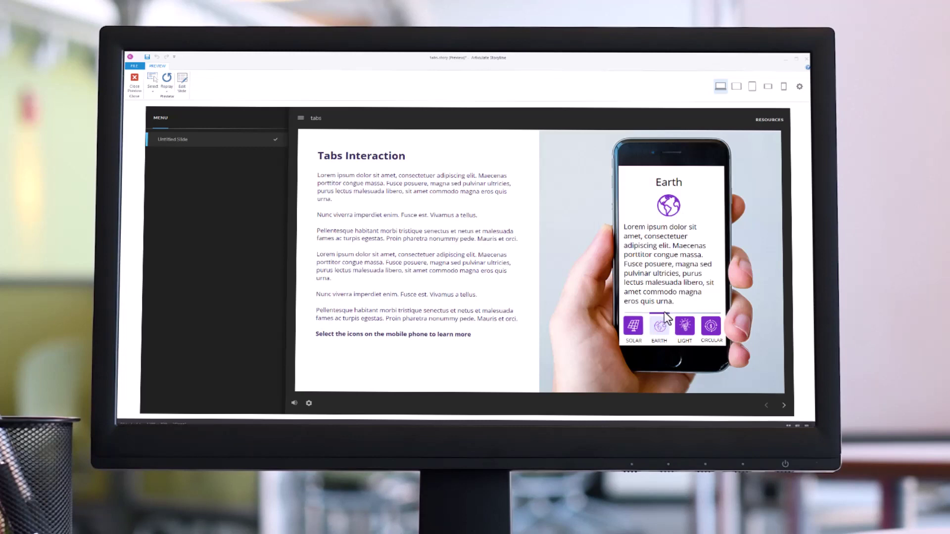
{"action": "left_click", "coordinate": [684, 329]}
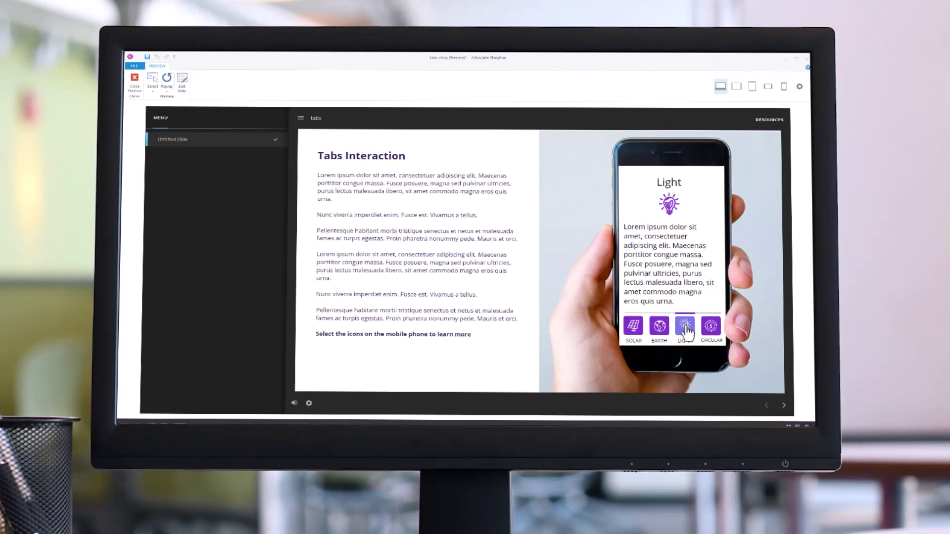
{"action": "left_click", "coordinate": [714, 333]}
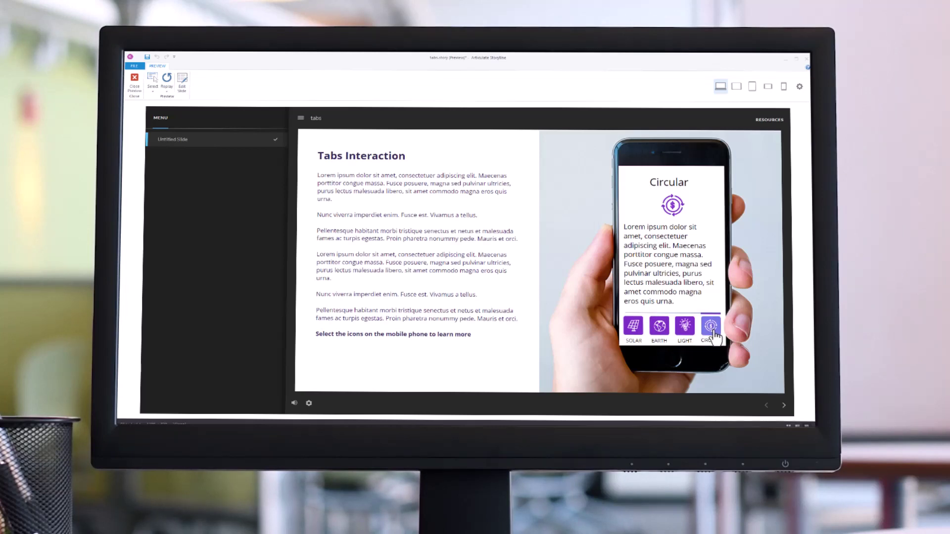